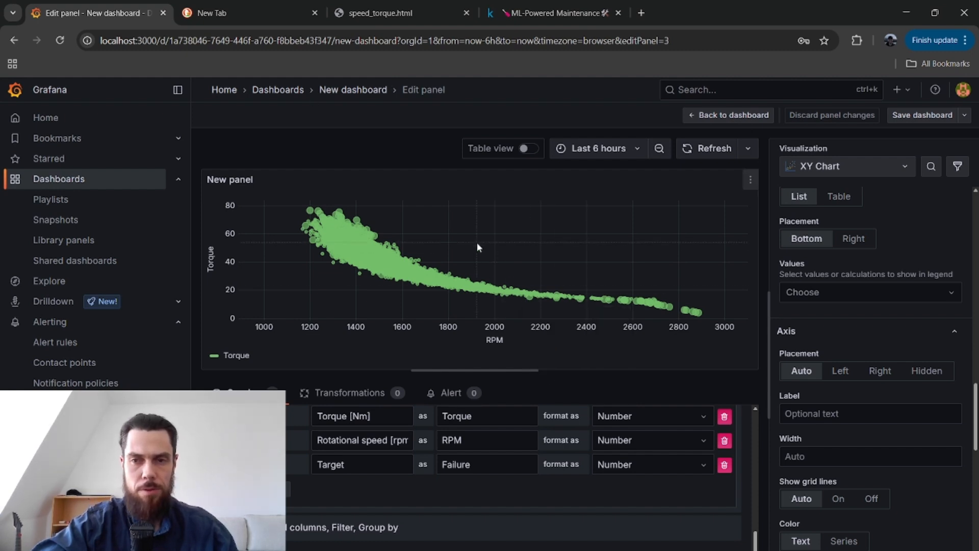
Leave the panel editor for the new dashboard and review its torque-versus-RPM scatter plot and distribution histograms.
left_click(341, 91)
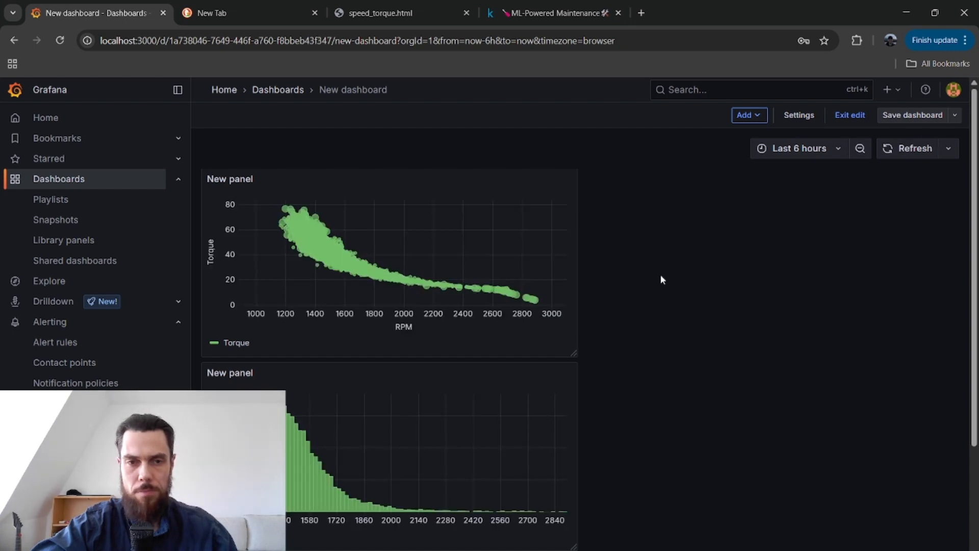
scroll(661, 277, "down", 3)
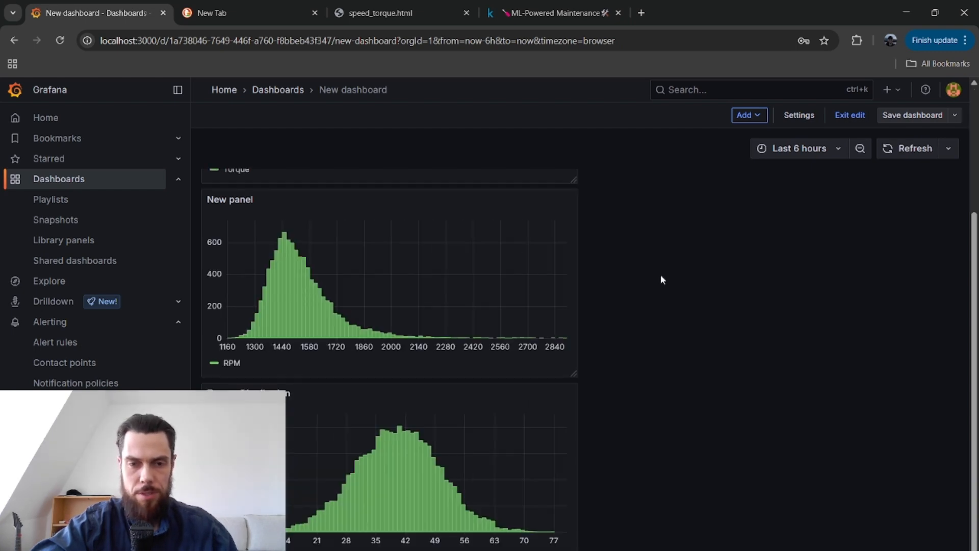
scroll(661, 276, "up", 3)
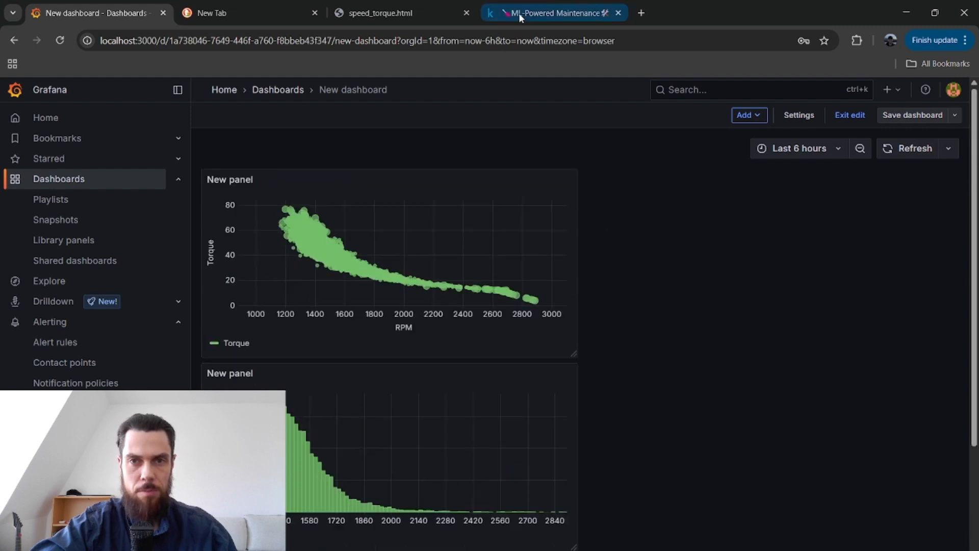
Switch to the ML-Powered Maintenance notebook on Kaggle and examine its feature distribution plots, failure counts and statistical description.
left_click(558, 18)
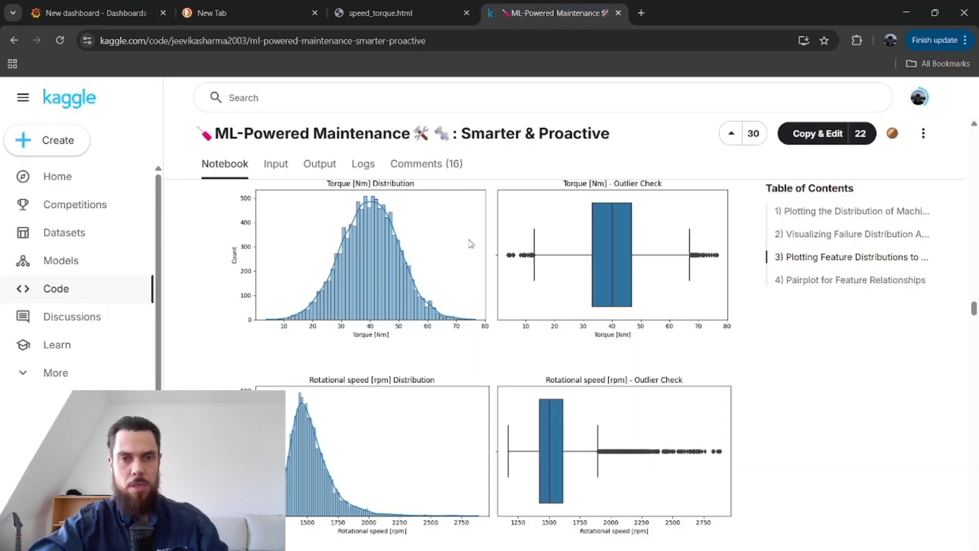
scroll(311, 273, "up", 7)
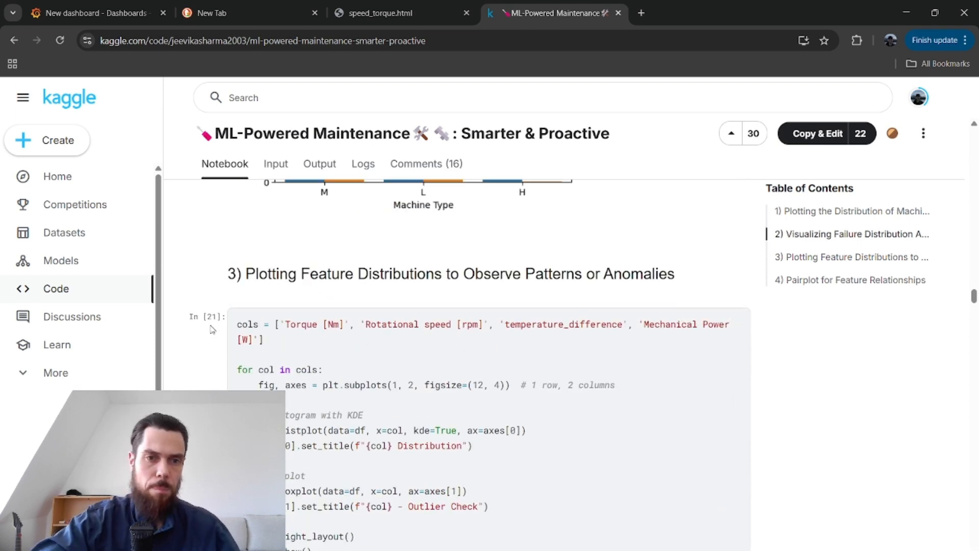
scroll(213, 329, "up", 6)
scroll(212, 329, "up", 20)
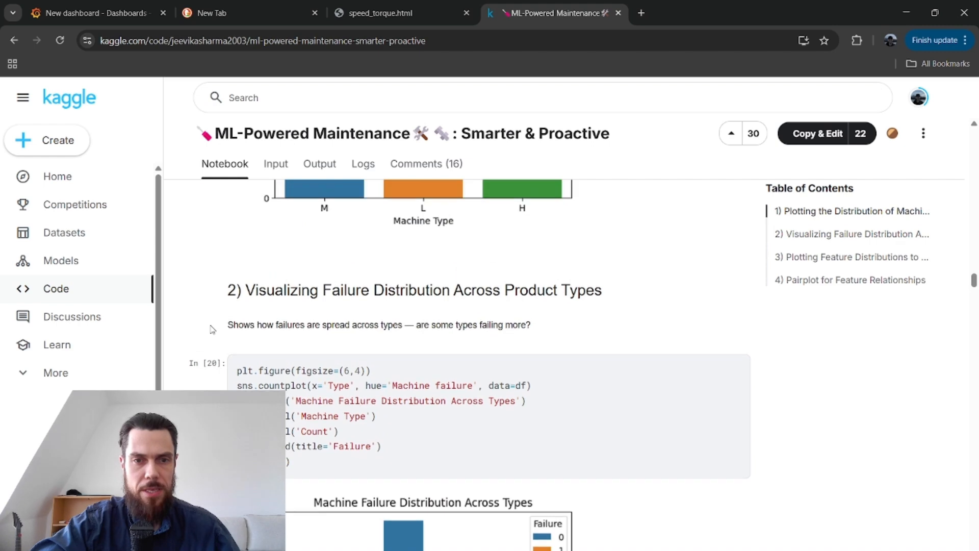
scroll(212, 329, "down", 5)
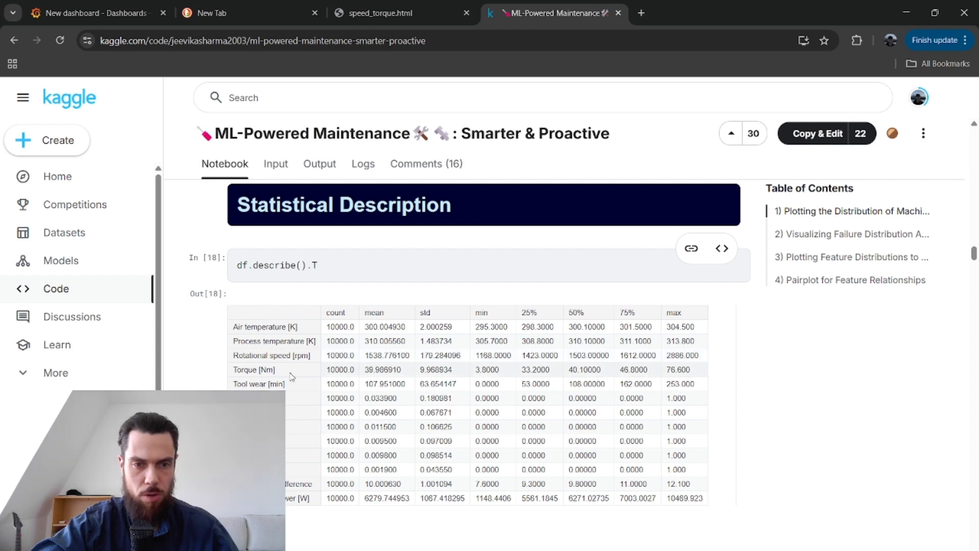
scroll(298, 407, "up", 2)
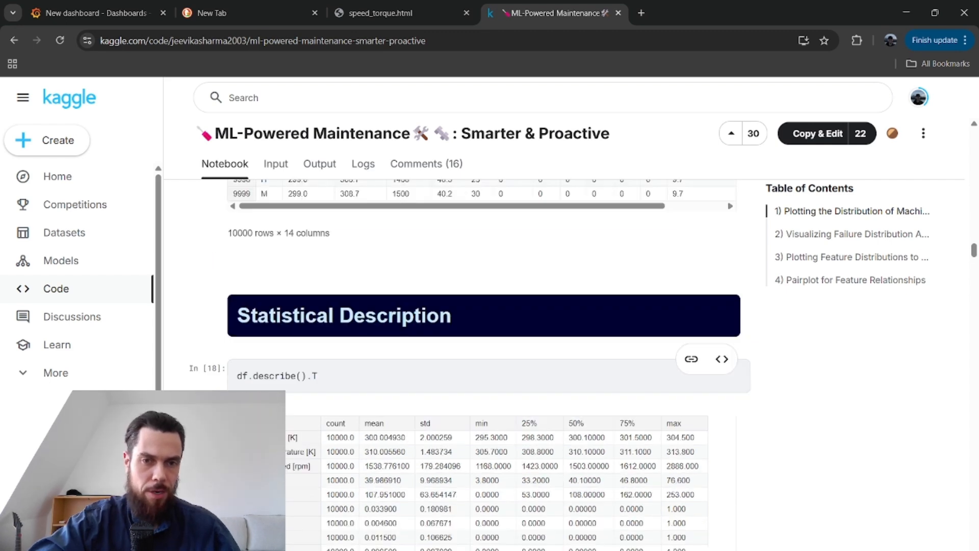
Examine the notebook's dataframe and derived feature columns, and compare them with the raw predictive_maintenance.csv in Notepad++.
scroll(210, 343, "up", 4)
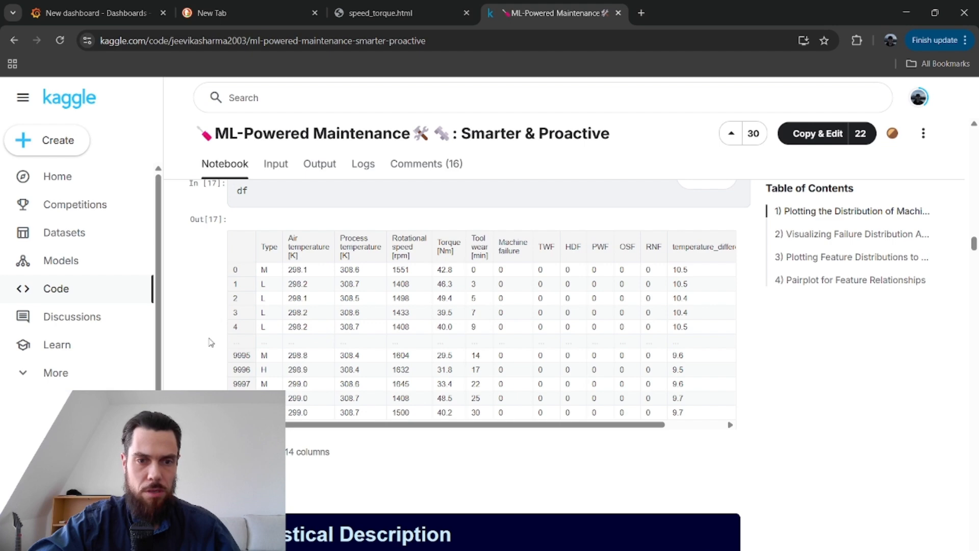
scroll(211, 343, "up", 2)
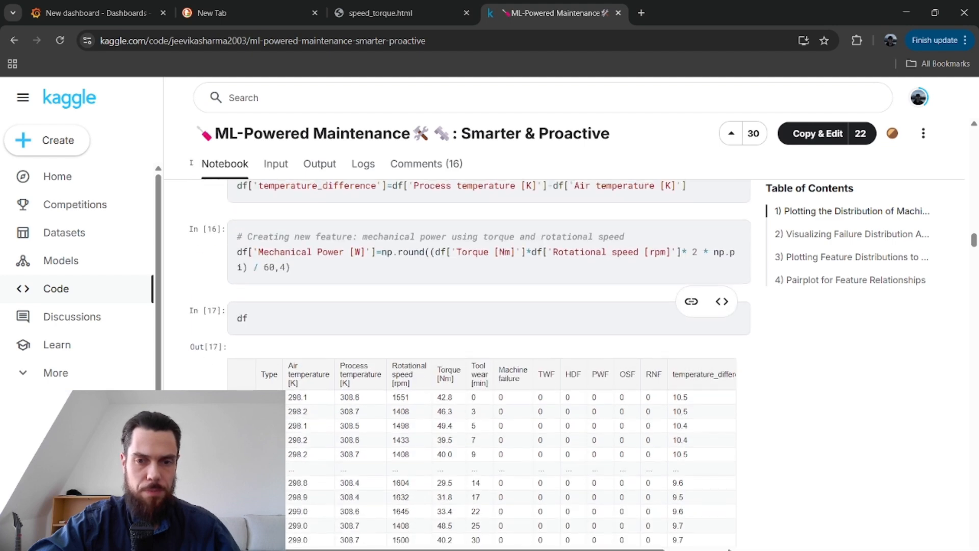
scroll(191, 162, "up", 11)
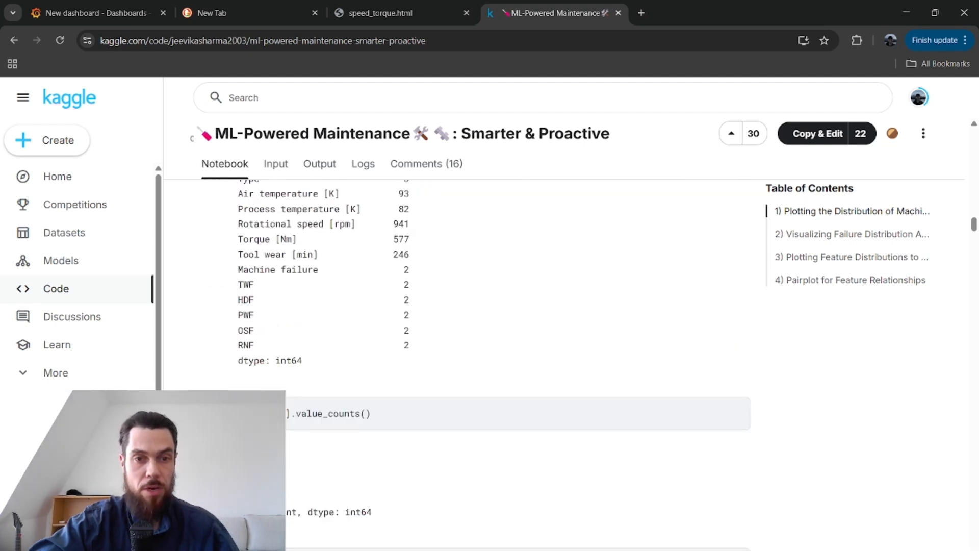
scroll(192, 138, "up", 5)
scroll(191, 153, "down", 16)
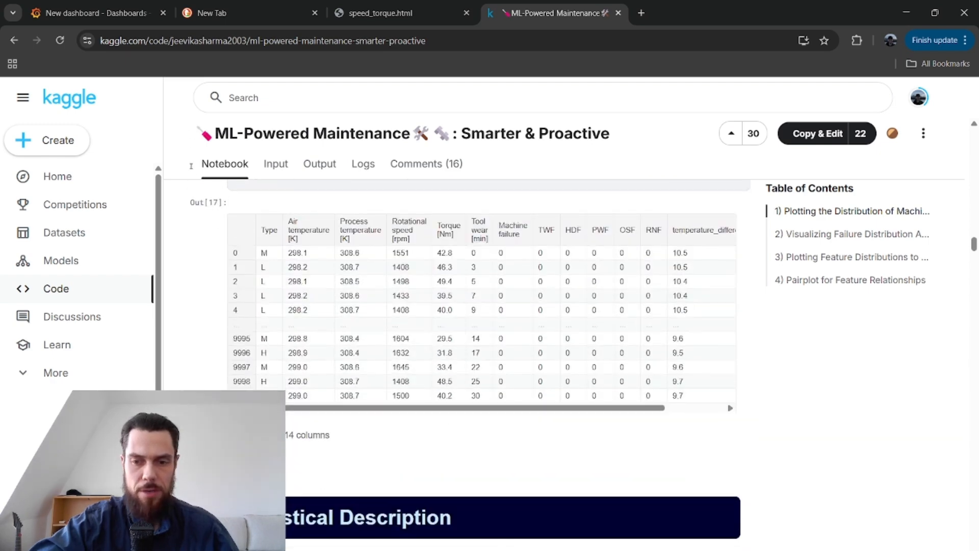
key("alt+Tab")
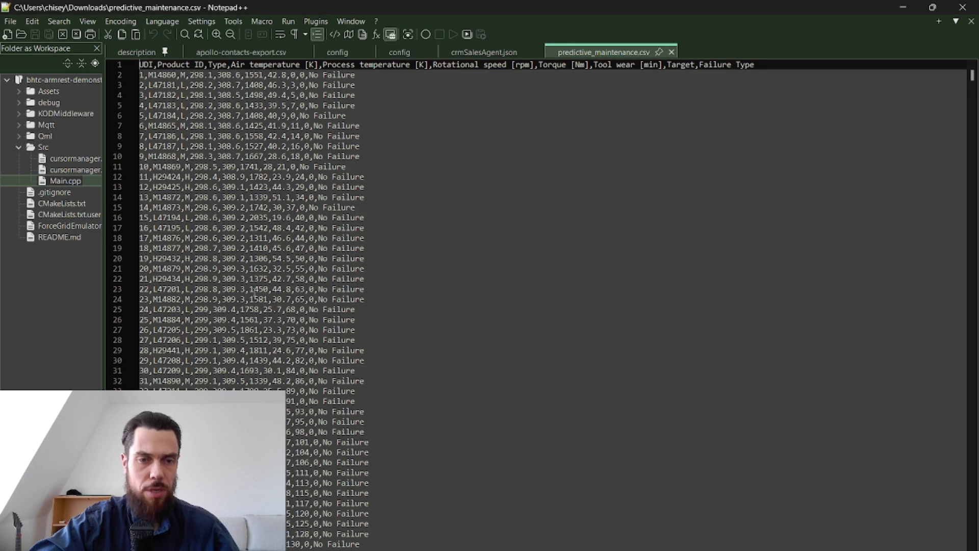
key("alt+Tab")
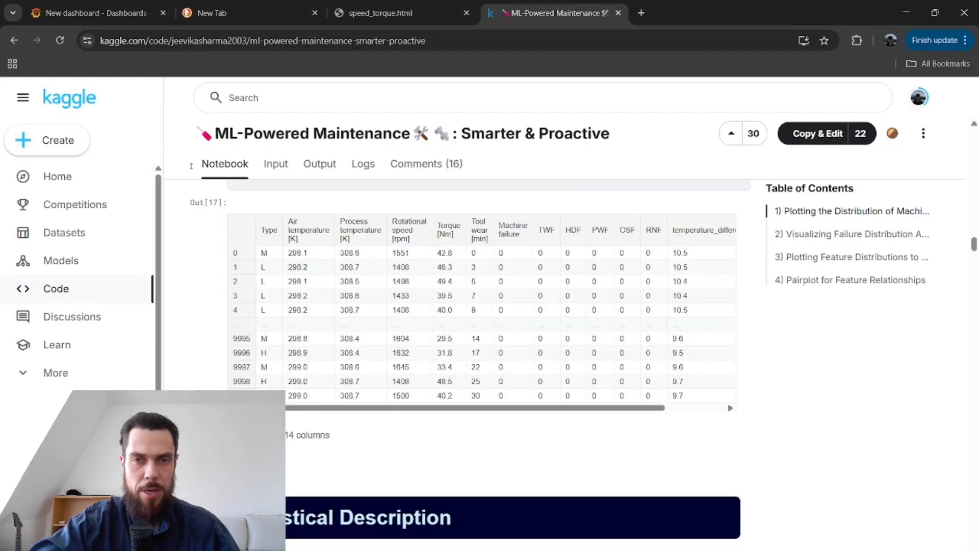
Examine the notebook's machine type chart, feature distributions with outlier checks, and the pairplot colored by machine failure.
scroll(219, 316, "down", 10)
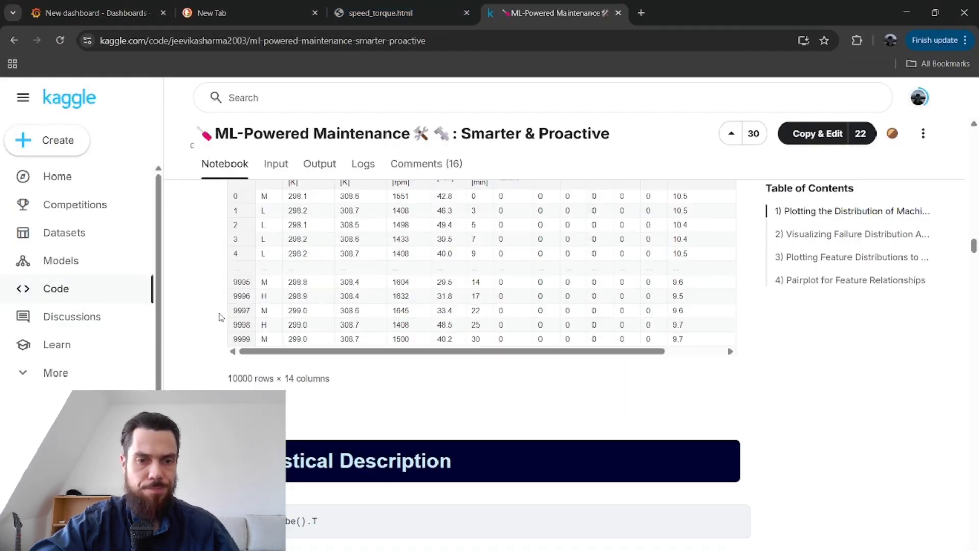
scroll(303, 376, "down", 15)
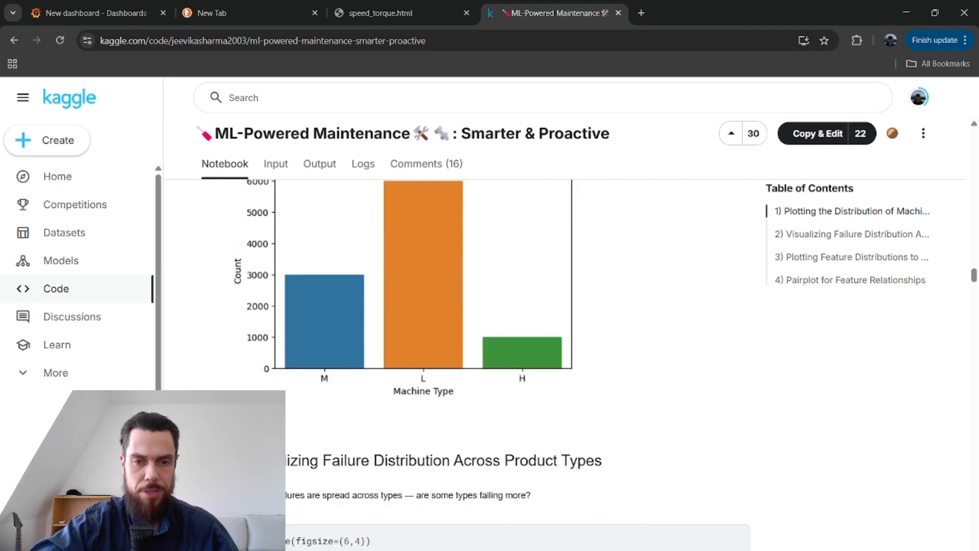
scroll(192, 140, "down", 3)
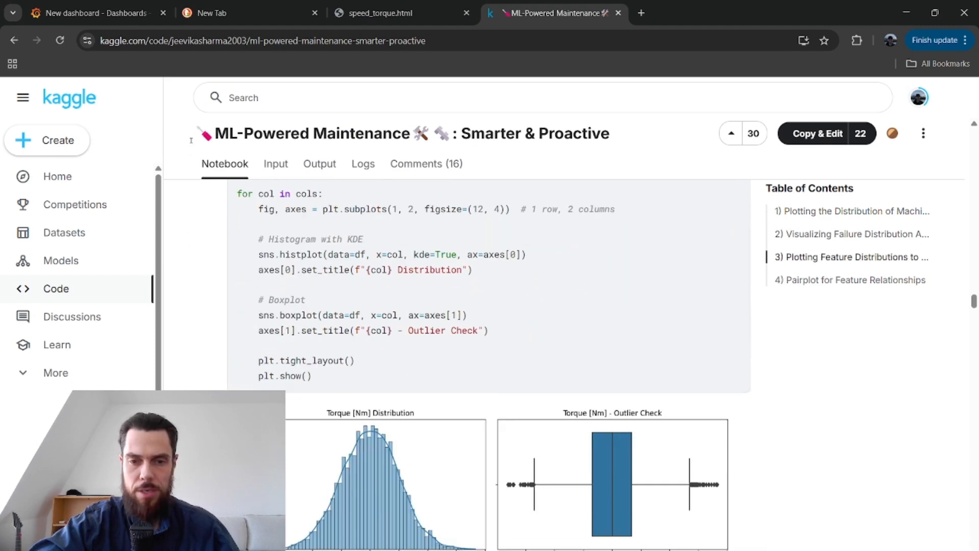
scroll(191, 140, "down", 4)
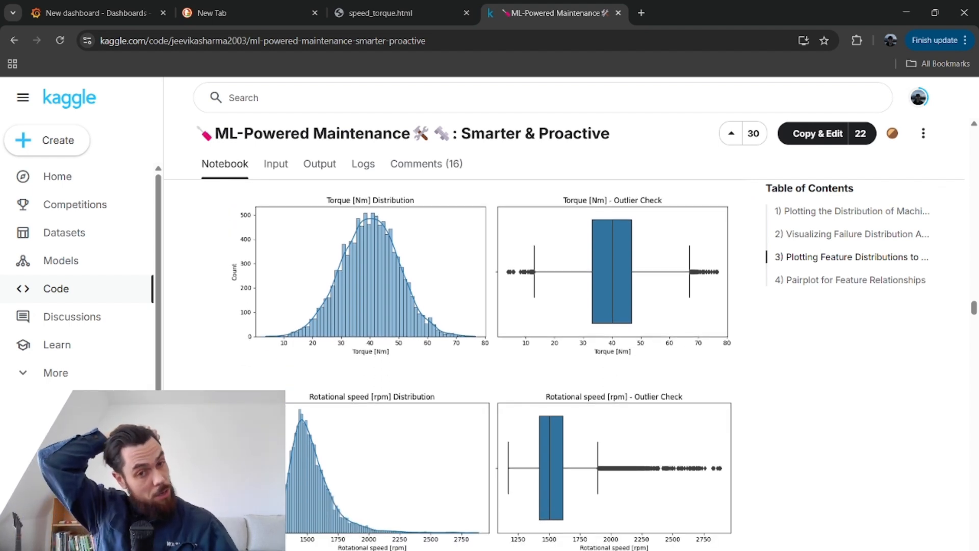
scroll(387, 434, "down", 2)
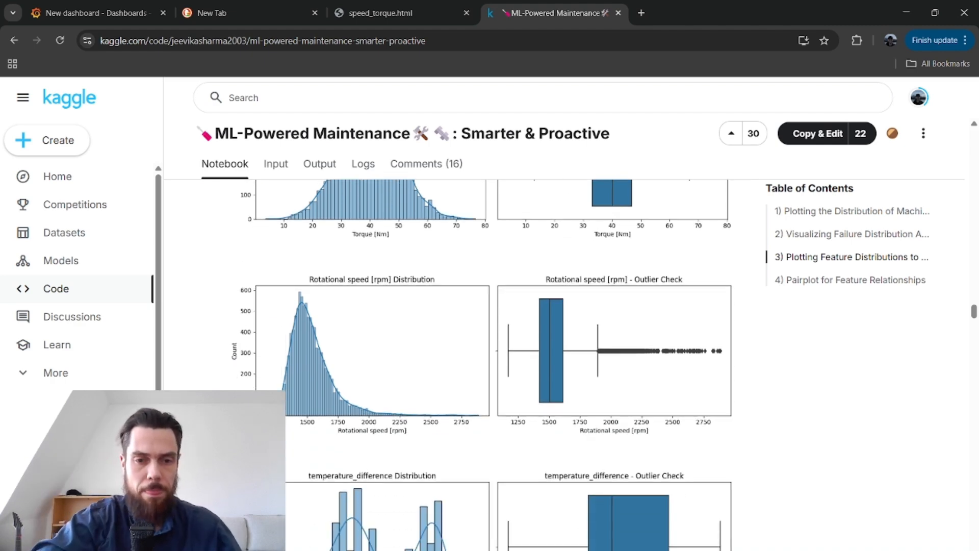
scroll(482, 365, "down", 10)
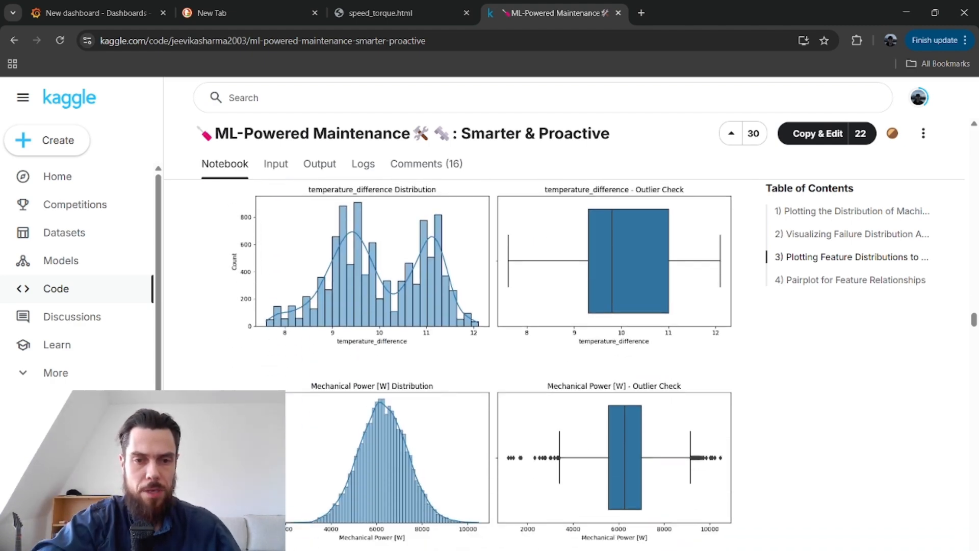
scroll(190, 170, "down", 3)
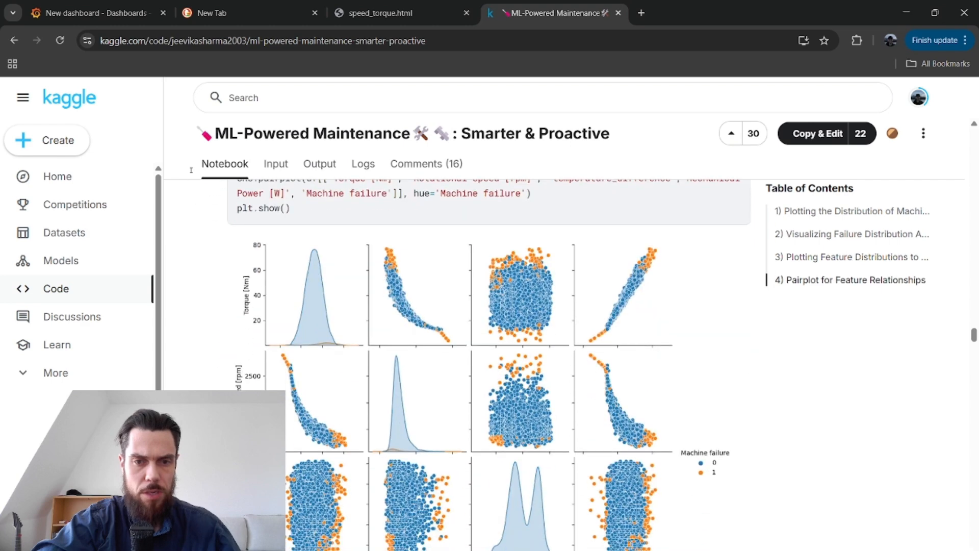
scroll(434, 323, "down", 3)
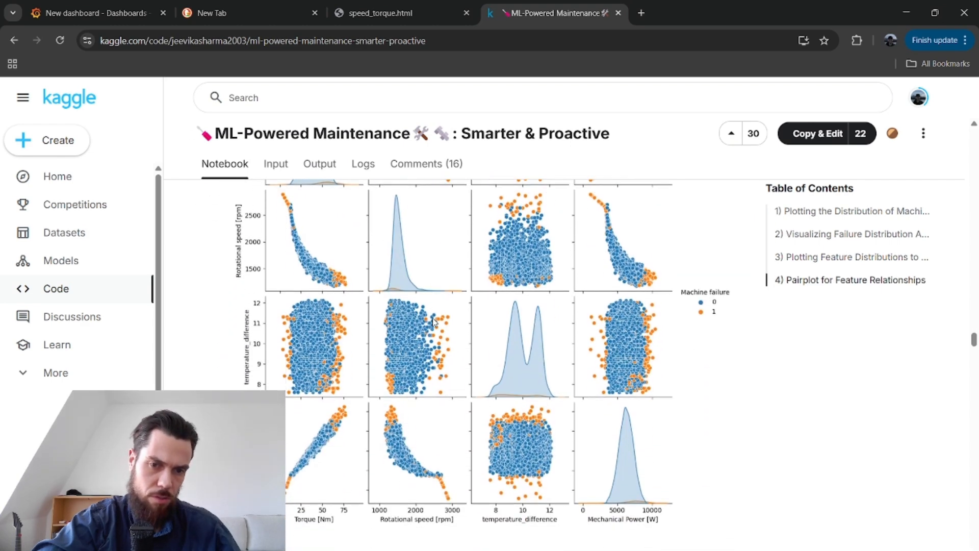
scroll(433, 322, "up", 4)
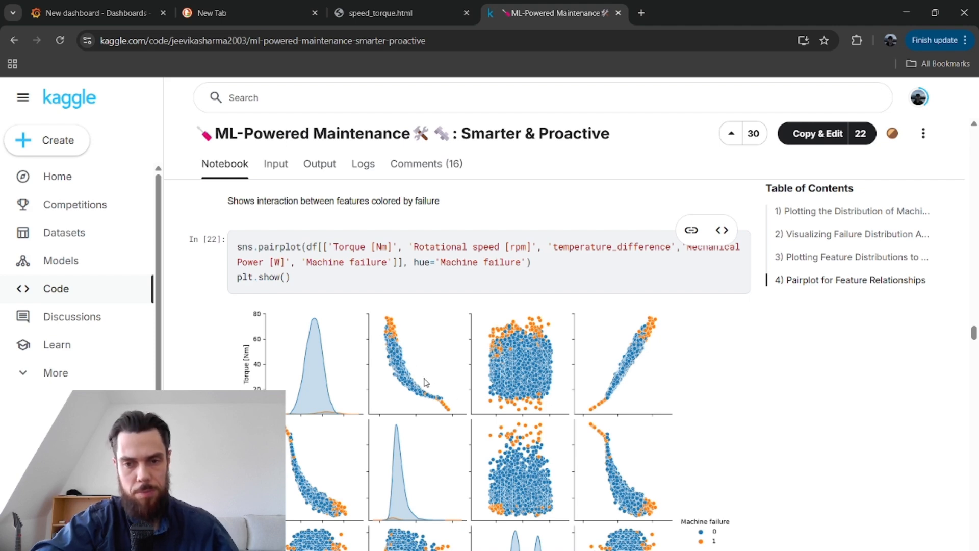
Switch to the speed_torque.html plot and examine rotational speed versus torque by failure type.
left_click(443, 6)
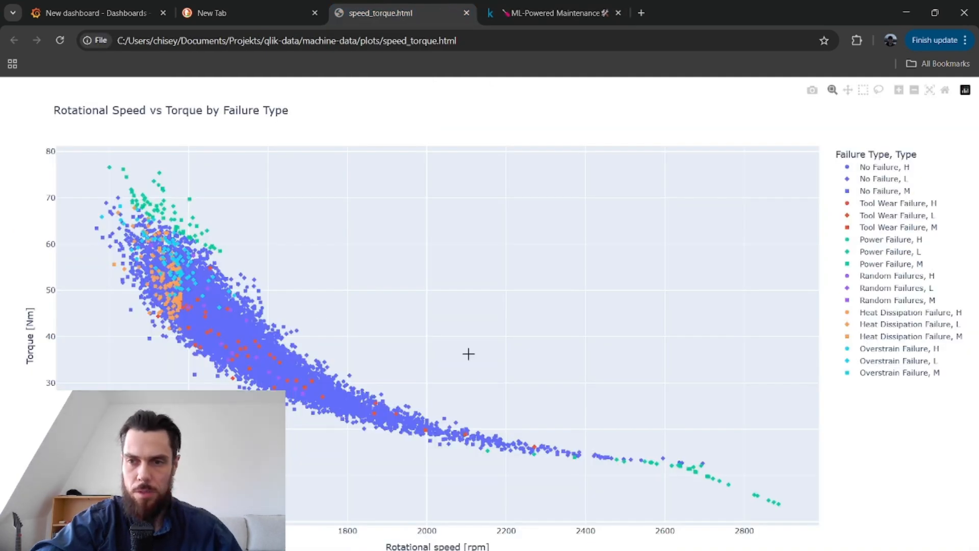
mouse_move(374, 394)
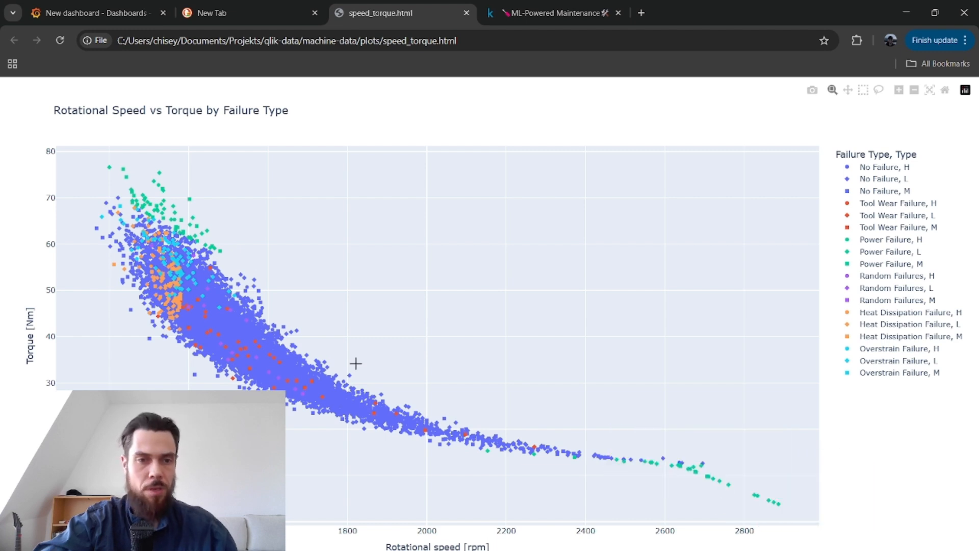
Return to the Grafana dashboard and zoom the RPM histogram in on the range around its peak.
left_click(97, 2)
scroll(638, 350, "down", 3)
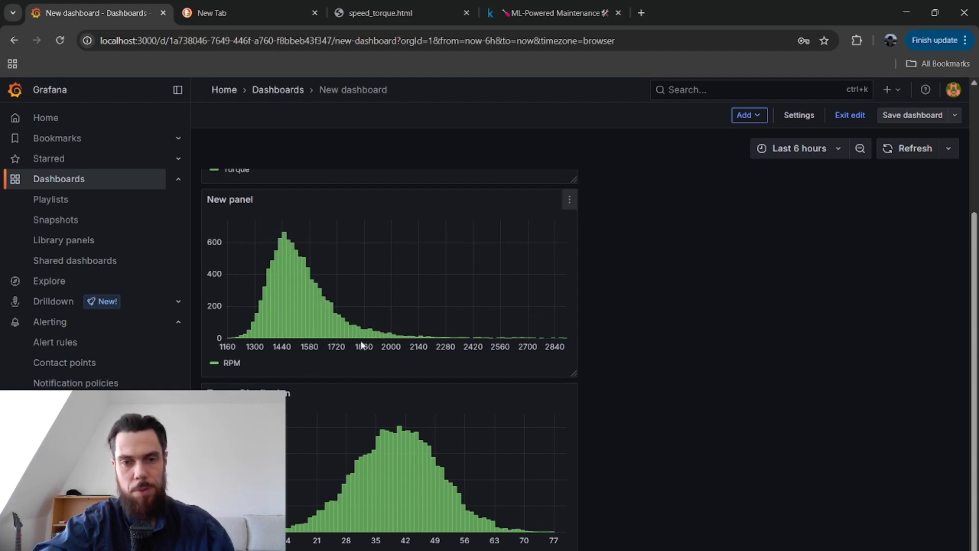
left_click_drag(294, 257, 322, 261)
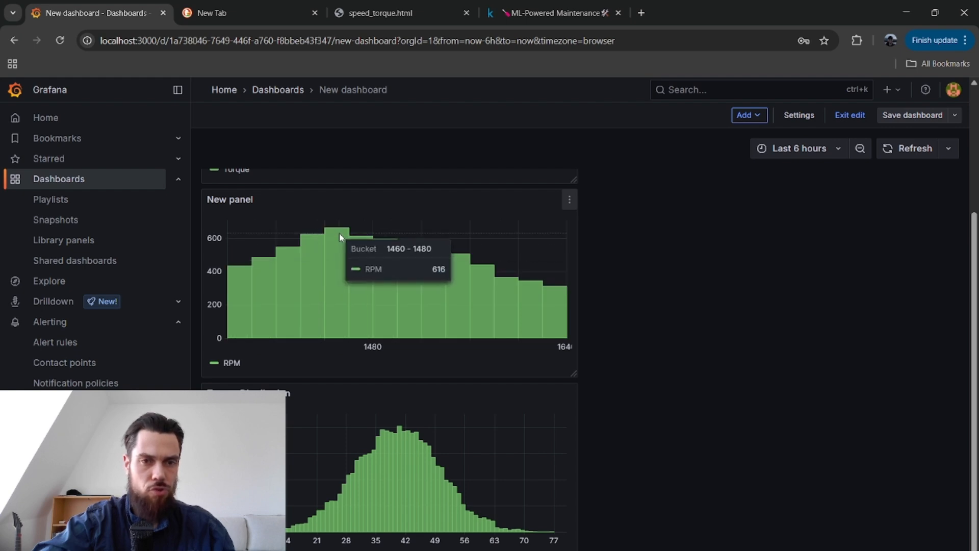
View the torque-versus-RPM scatter panel enlarged and inspect the RPM, torque and failure values of individual points.
scroll(306, 227, "up", 3)
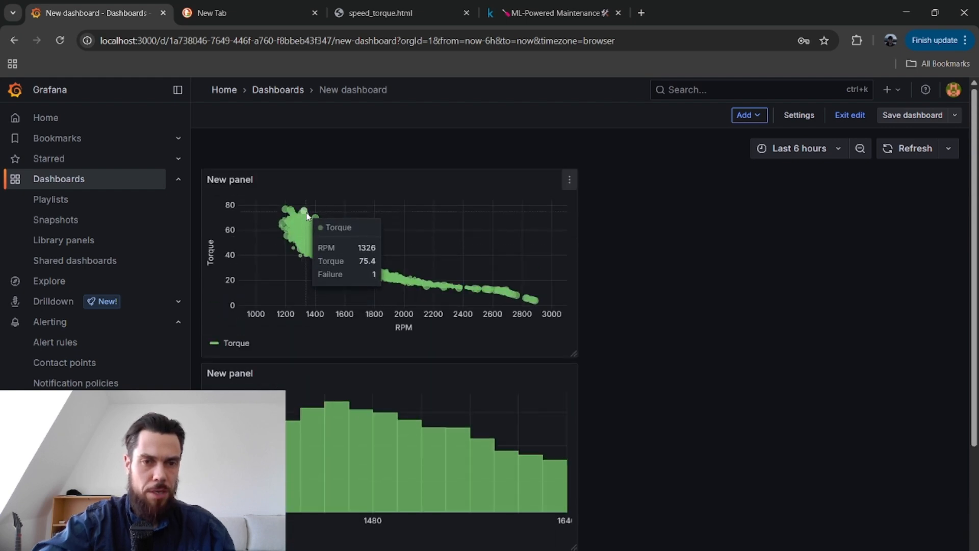
left_click(568, 184)
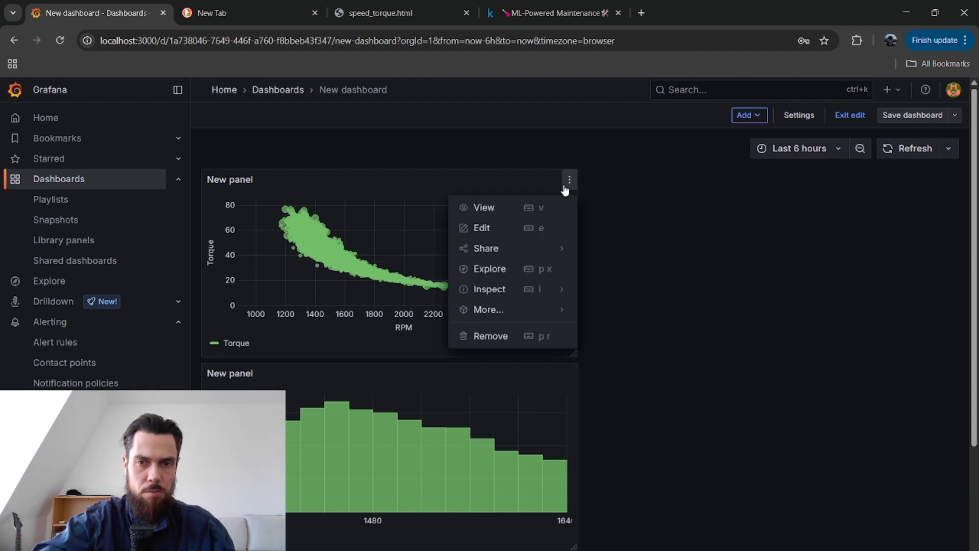
left_click(487, 208)
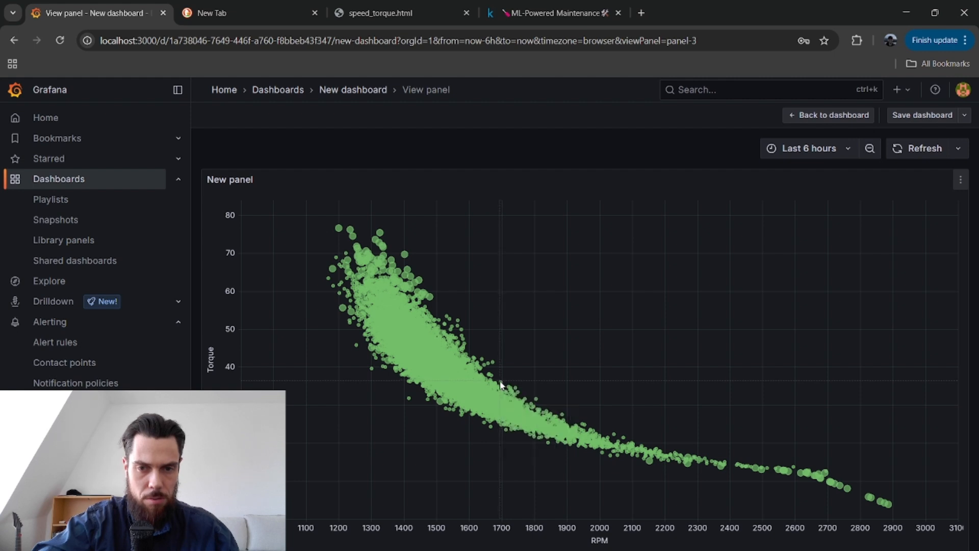
mouse_move(502, 385)
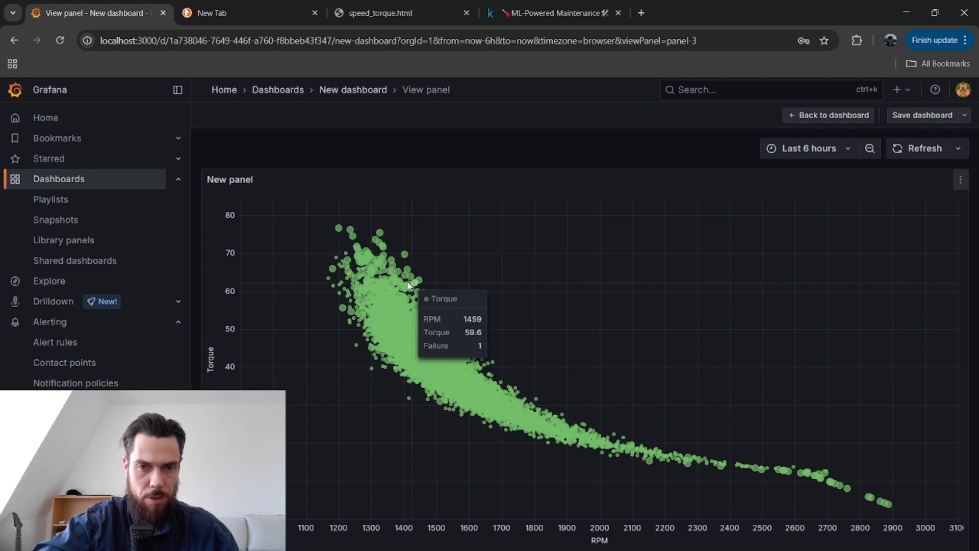
mouse_move(353, 239)
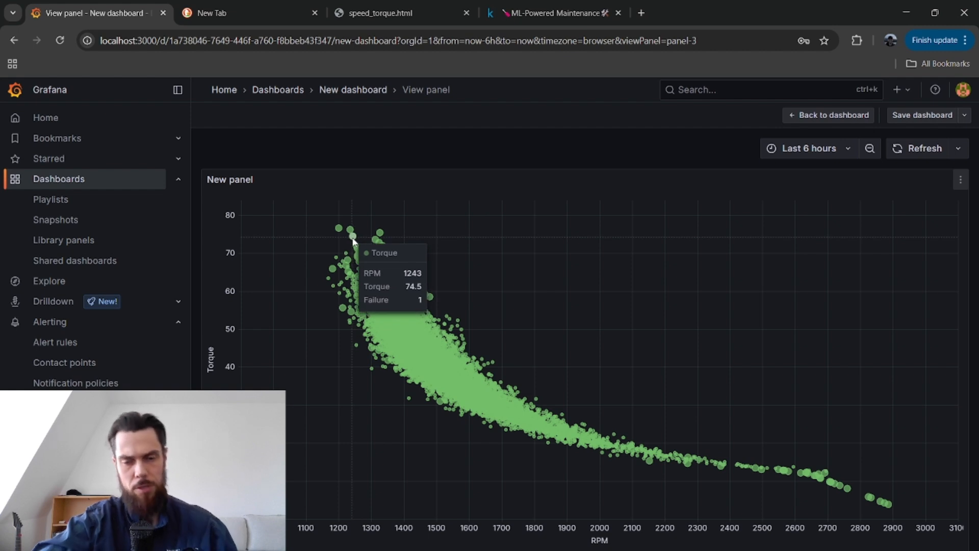
mouse_move(526, 399)
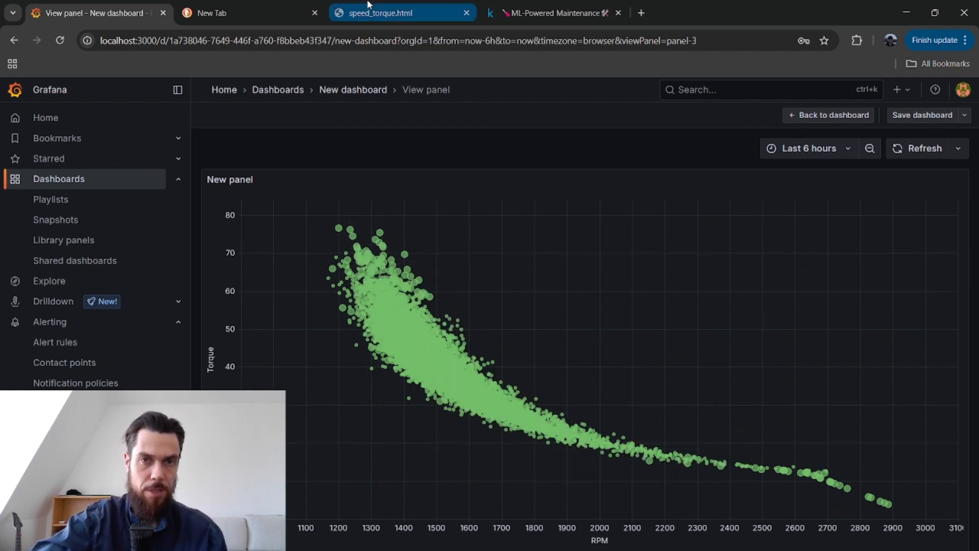
Go back to the Kaggle notebook and examine the feature pairplot and the correlation heatmap.
left_click(389, 15)
left_click(555, 11)
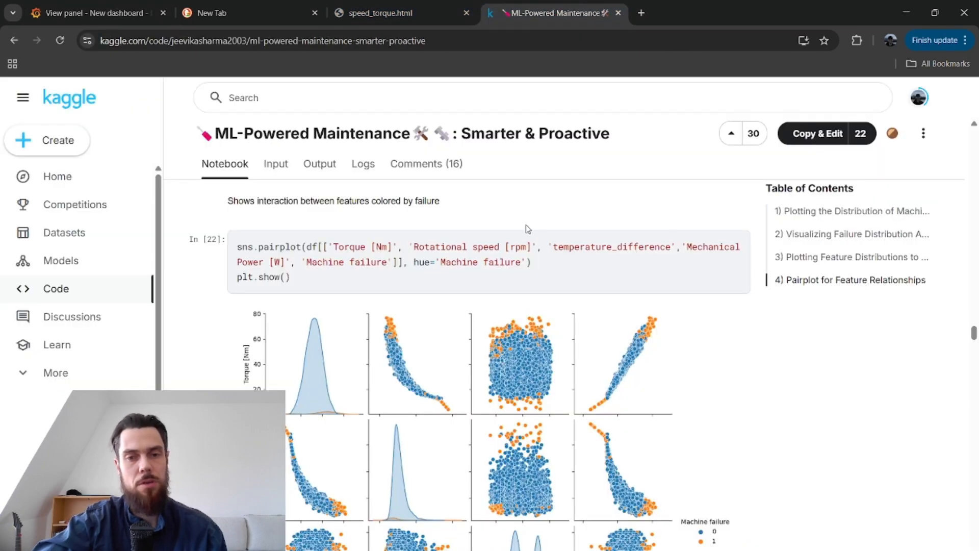
scroll(537, 387, "down", 10)
scroll(537, 388, "down", 8)
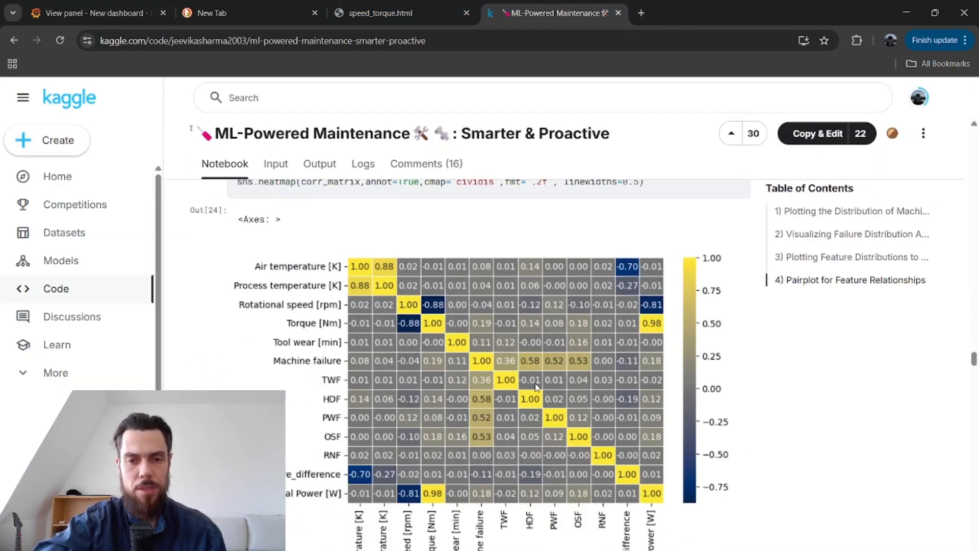
Finish viewing the notebook's correlation heatmap and open Grafana's torque-versus-RPM scatter panel for editing.
scroll(538, 388, "up", 5)
scroll(537, 388, "down", 3)
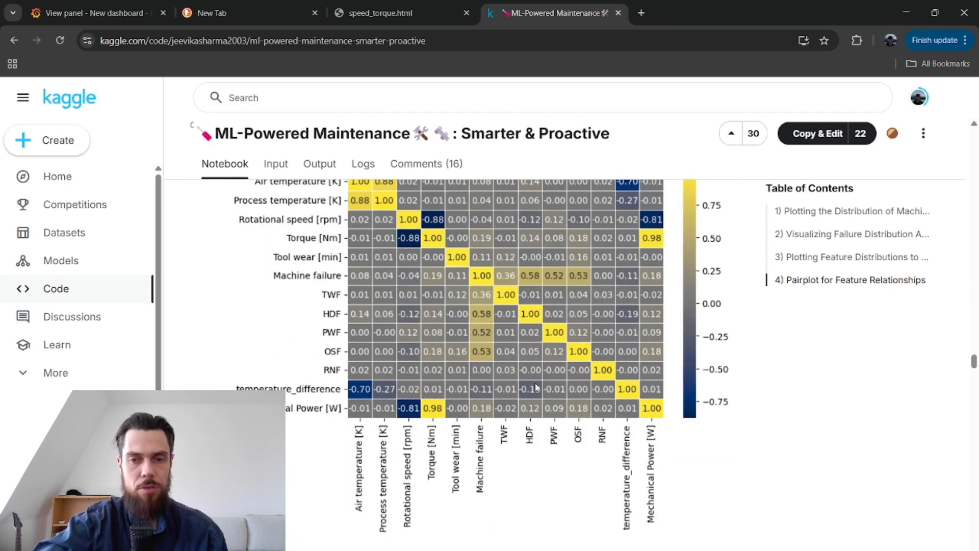
left_click(113, 11)
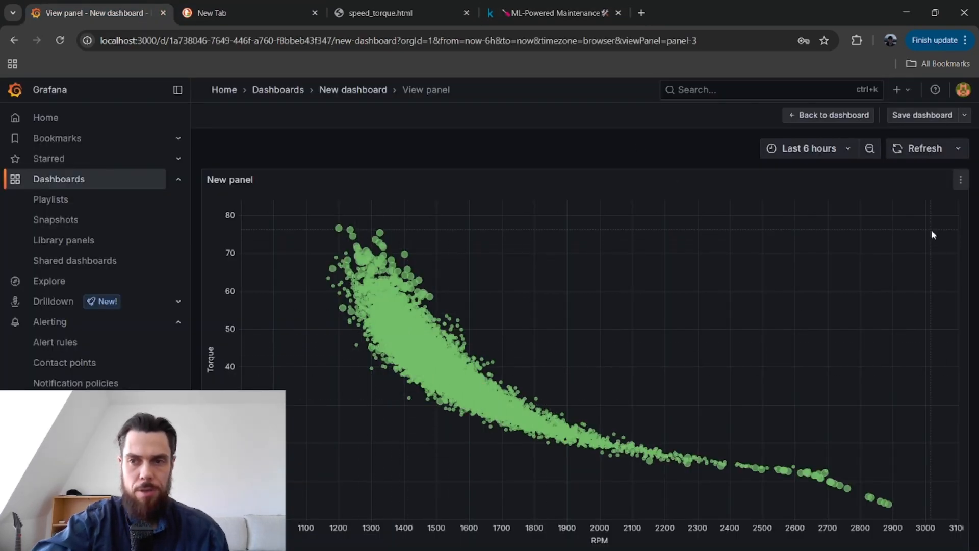
left_click(961, 183)
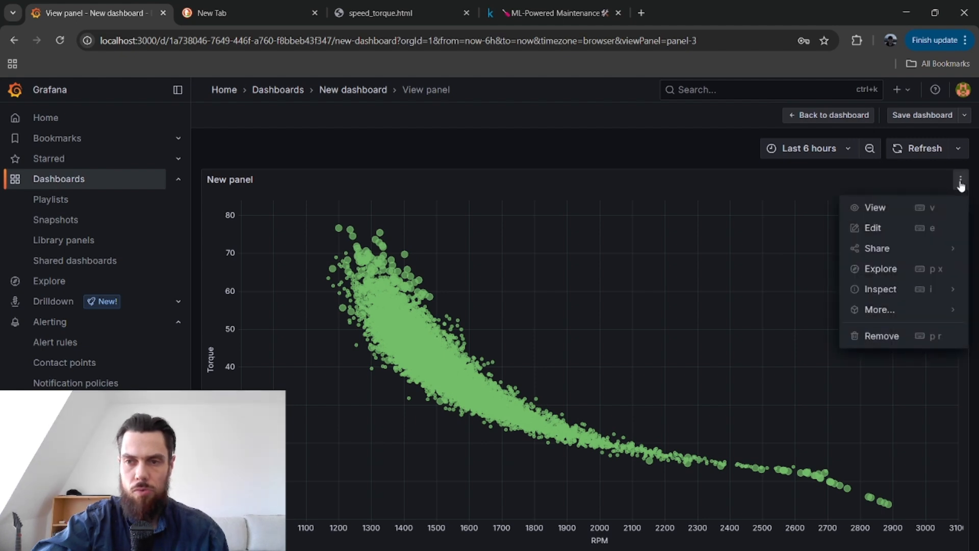
left_click(874, 228)
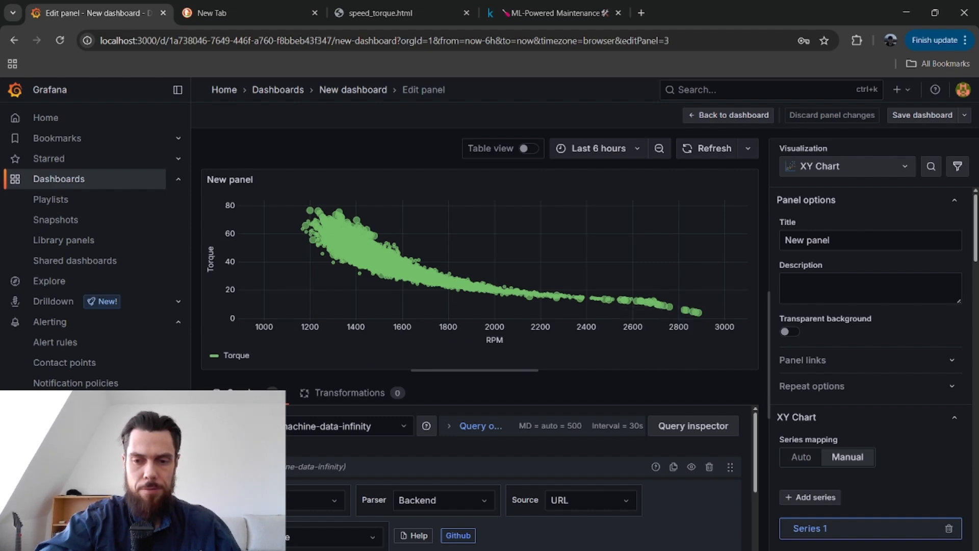
Switch to the Ubuntu terminal and review the Grafana Docker container launch and the Python HTTP server on port 8000.
key("alt+Tab")
scroll(440, 292, "up", 10)
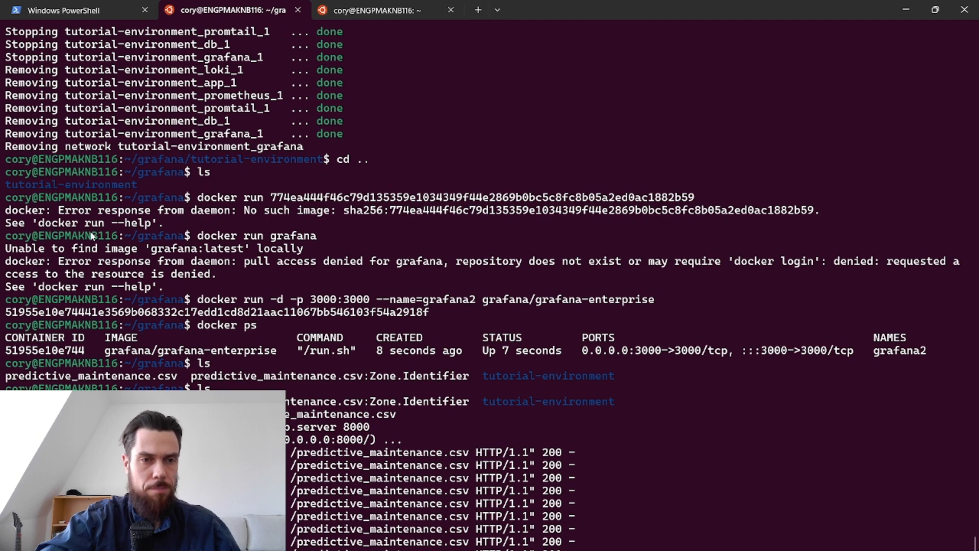
scroll(209, 299, "down", 3)
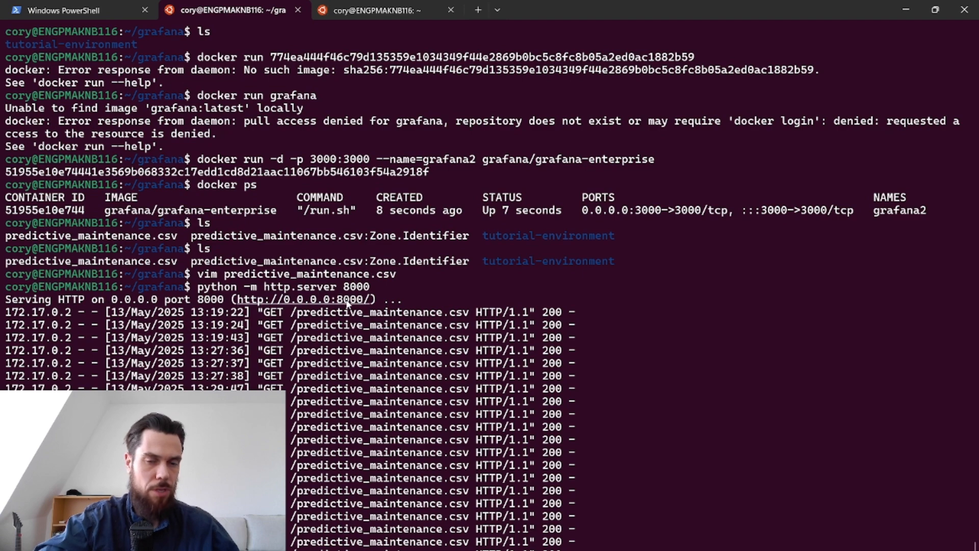
scroll(306, 400, "down", 5)
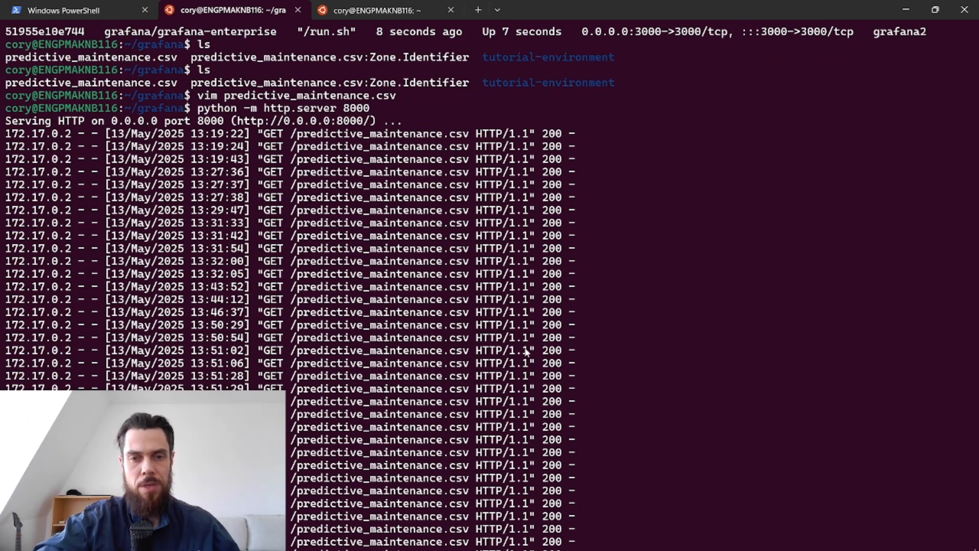
Return to Grafana and search the available new connections for "inf" to find the Infinity data source.
key("alt+Tab")
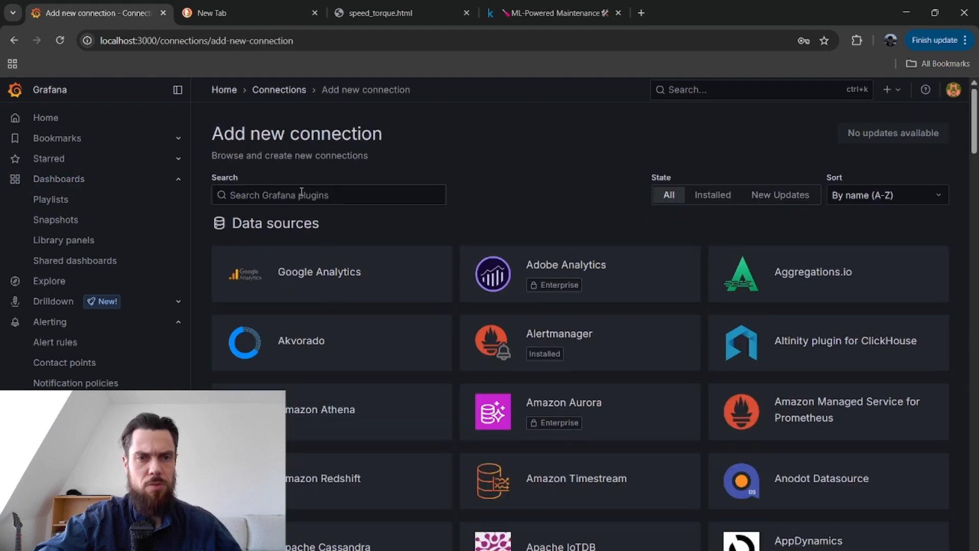
left_click(301, 192)
type("in")
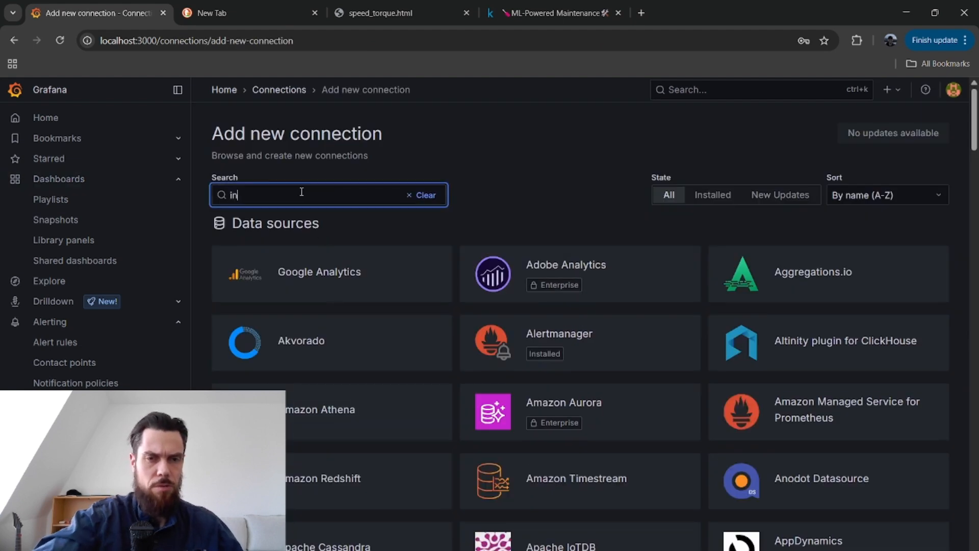
type("f")
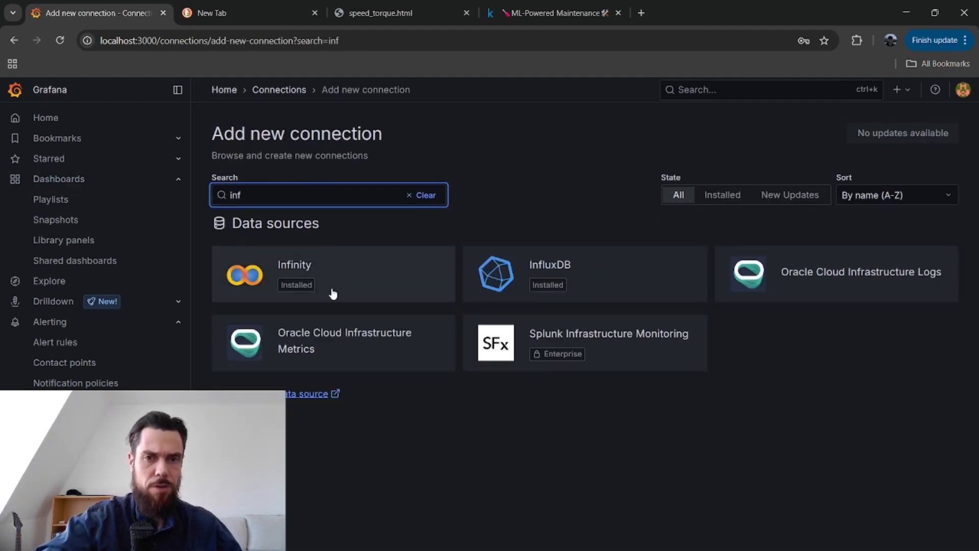
Reopen the dashboard named New dashboard and edit its torque-versus-RPM scatter panel.
left_click(58, 181)
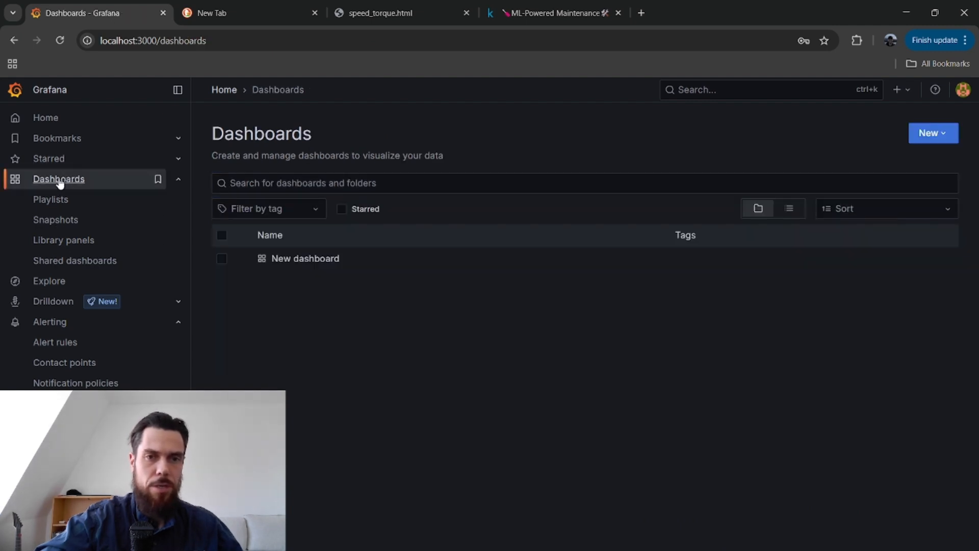
left_click(320, 260)
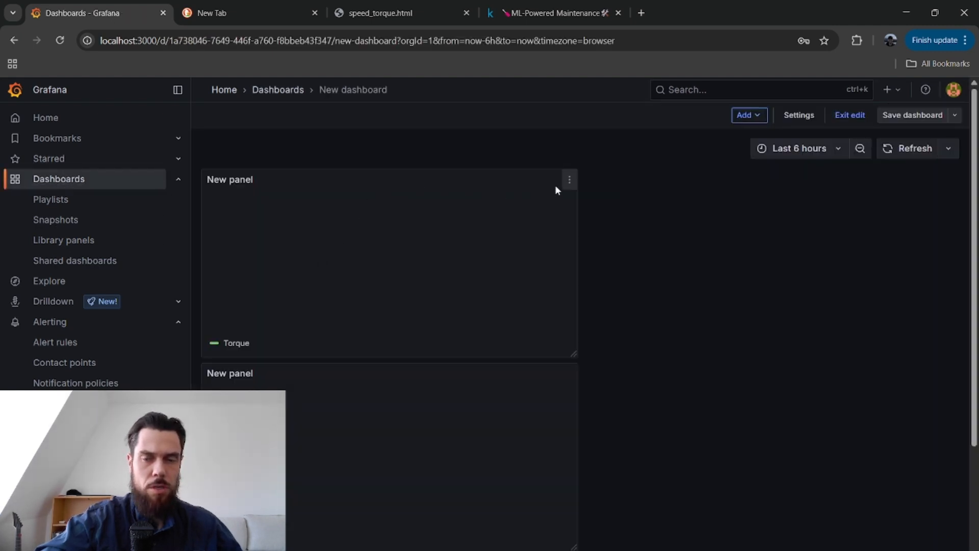
left_click(569, 183)
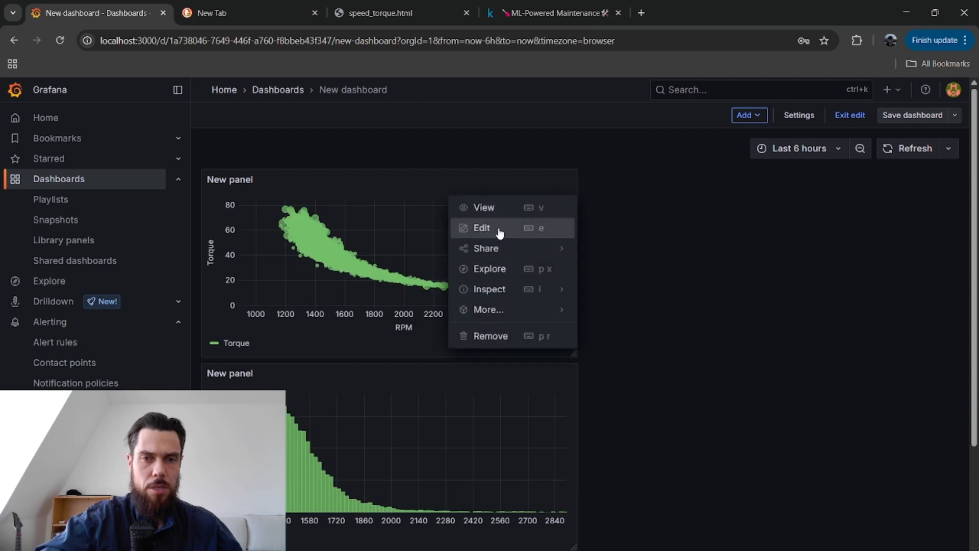
left_click(499, 226)
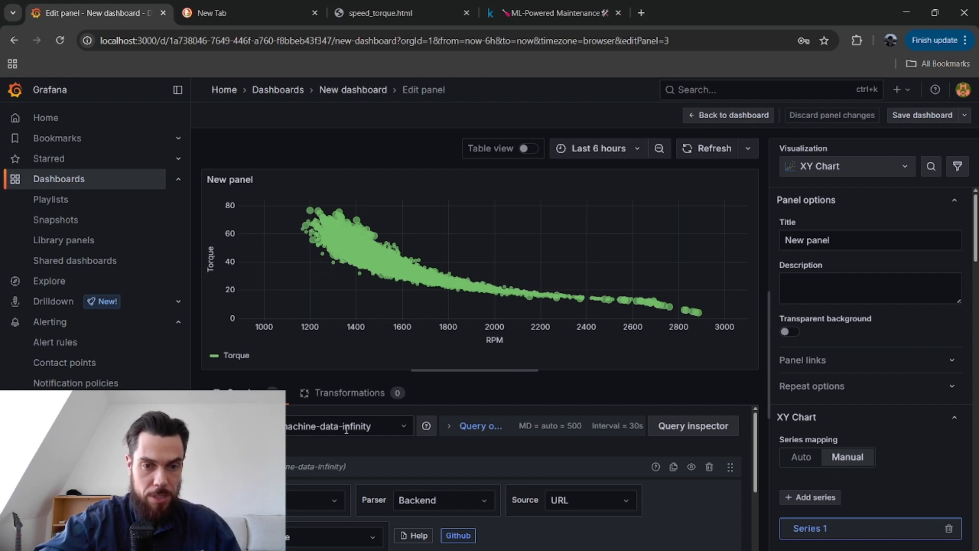
Examine the panel query's request method and the URL that points to predictive_maintenance.csv on port 8000.
scroll(421, 456, "down", 2)
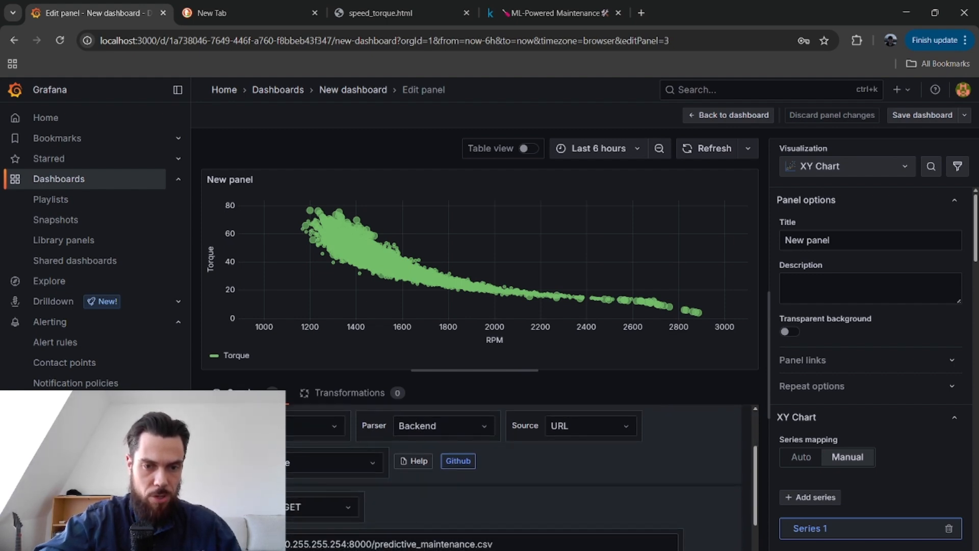
left_click(328, 544)
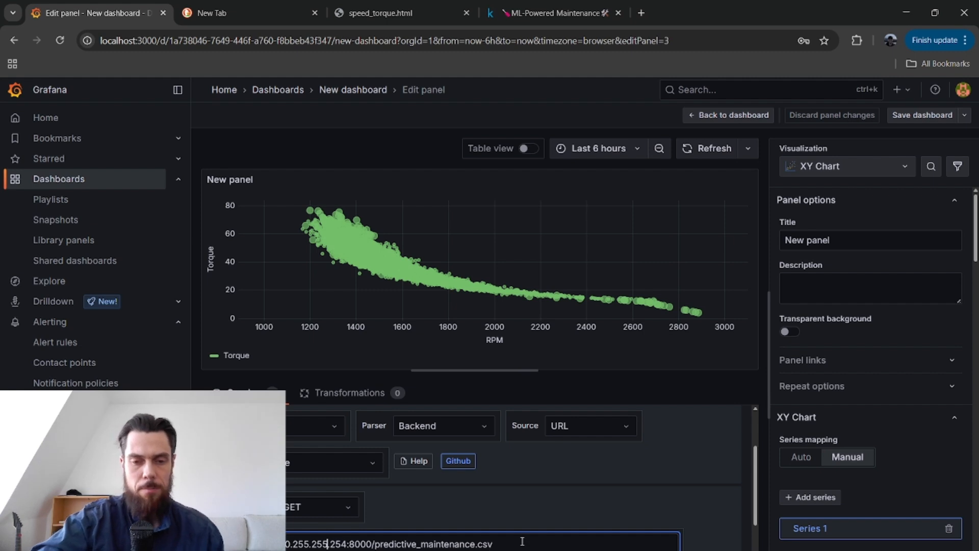
scroll(520, 530, "down", 1)
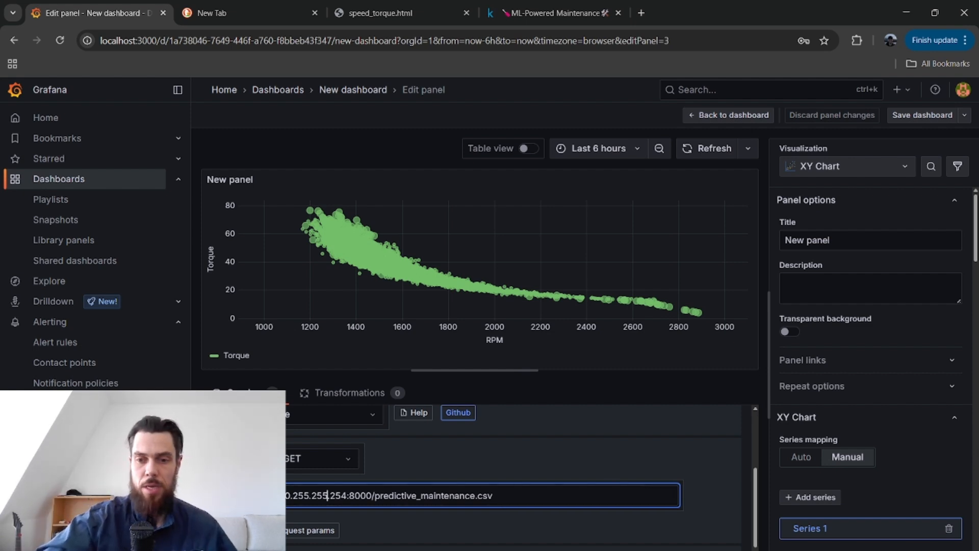
Switch to the second Ubuntu terminal session and examine the IP addresses from the ip route and /etc/resolv.conf output.
key("alt+Tab")
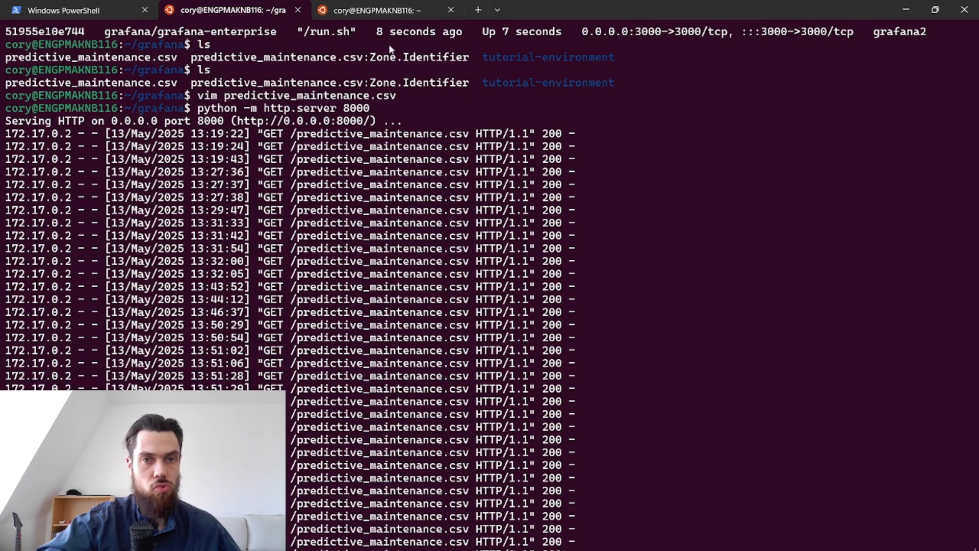
left_click(406, 11)
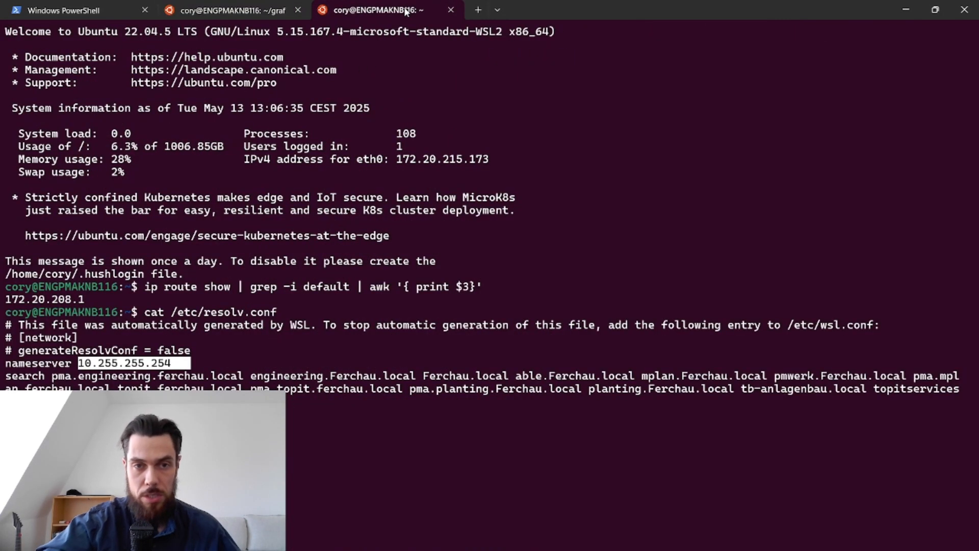
left_click(117, 366)
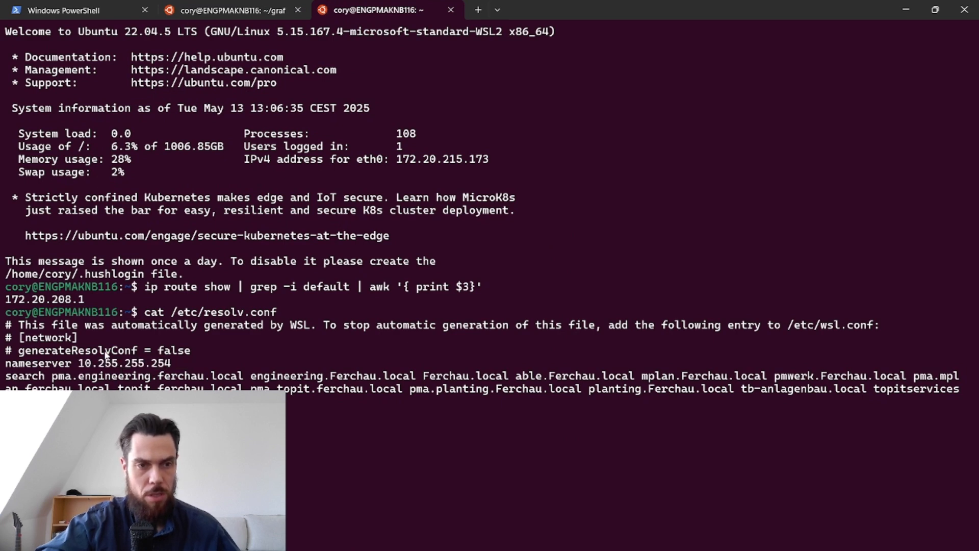
mouse_move(85, 299)
left_mouse_down()
mouse_move(2, 300)
mouse_move(81, 301)
left_mouse_up()
left_click(148, 298)
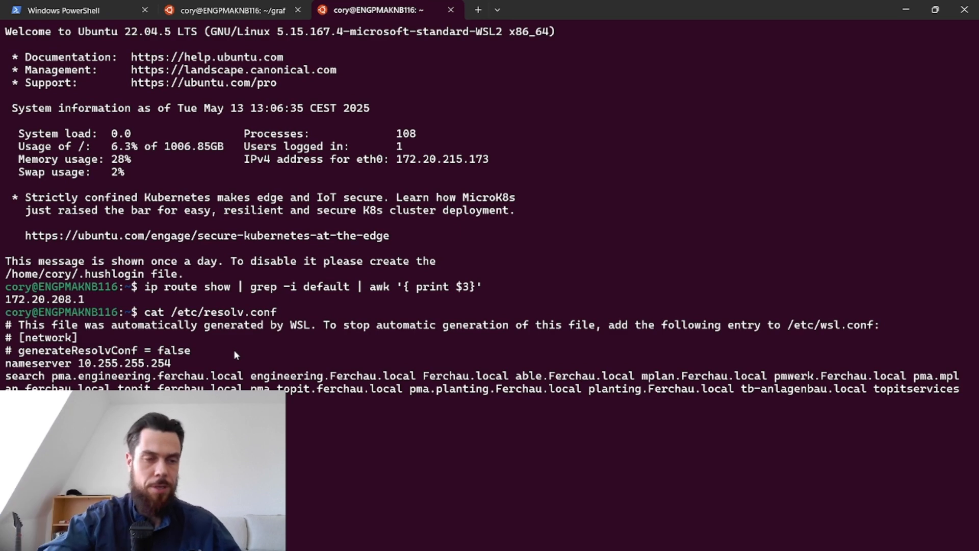
left_click_drag(87, 361, 183, 363)
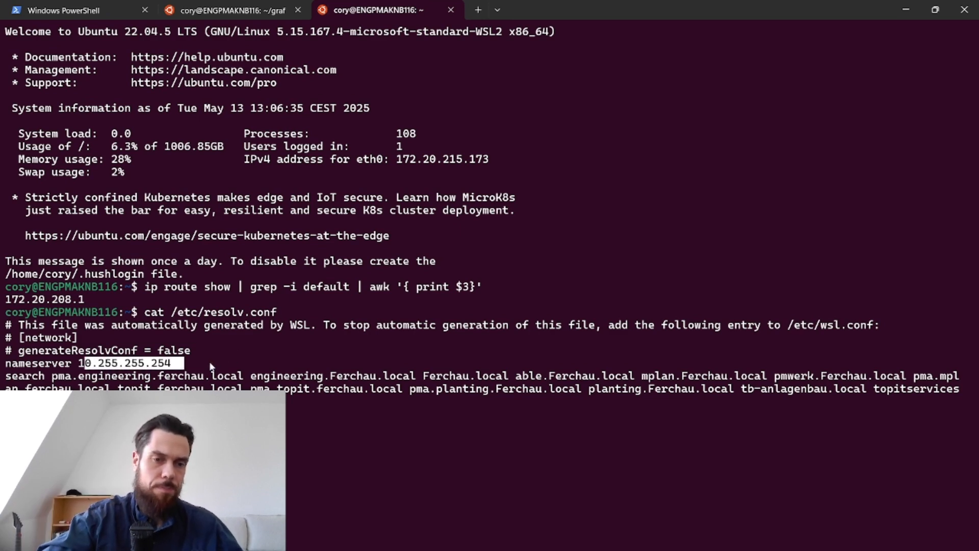
left_click(216, 363)
Expand the Grafana query's result field options and compare the column mappings with the header of predictive_maintenance.csv in Notepad++.
key("alt+Tab")
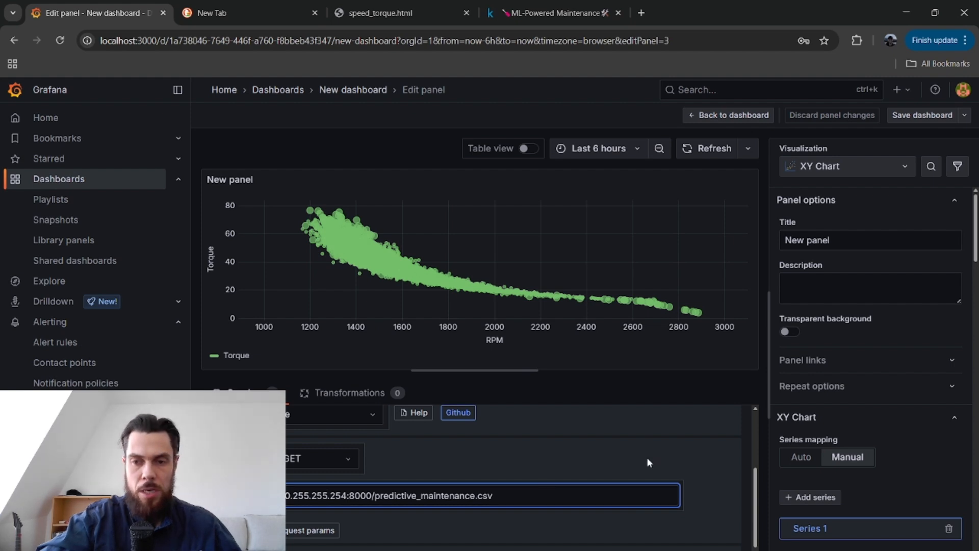
scroll(340, 500, "down", 1)
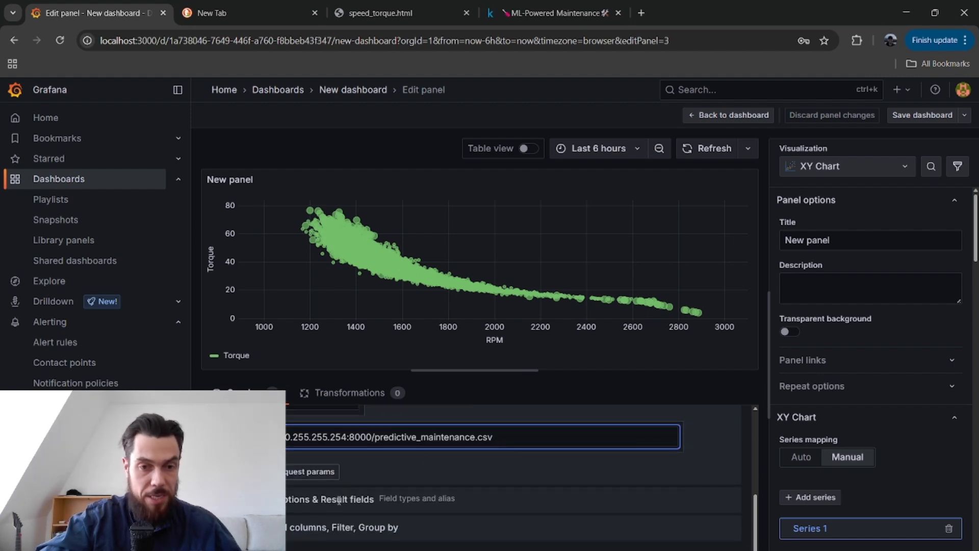
key("alt+Tab")
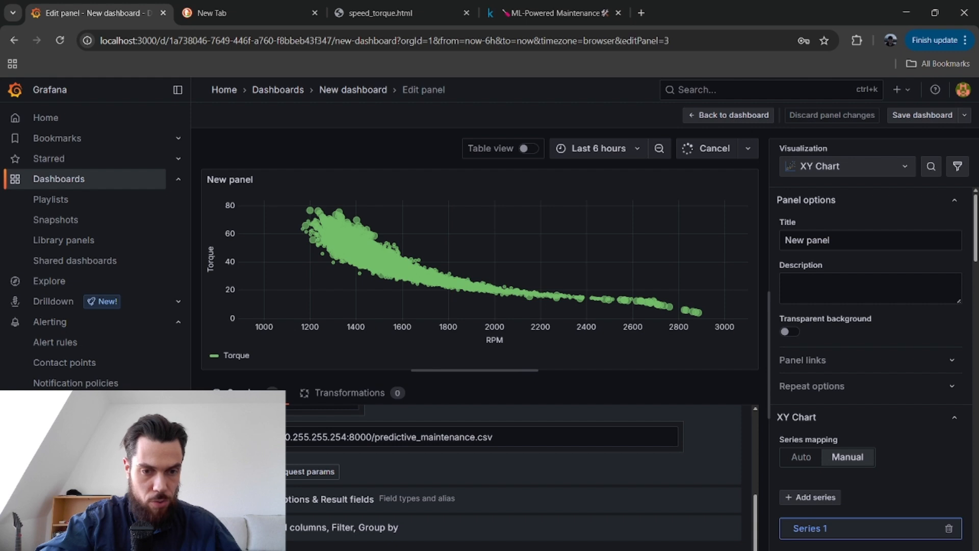
left_click(339, 499)
scroll(339, 499, "down", 5)
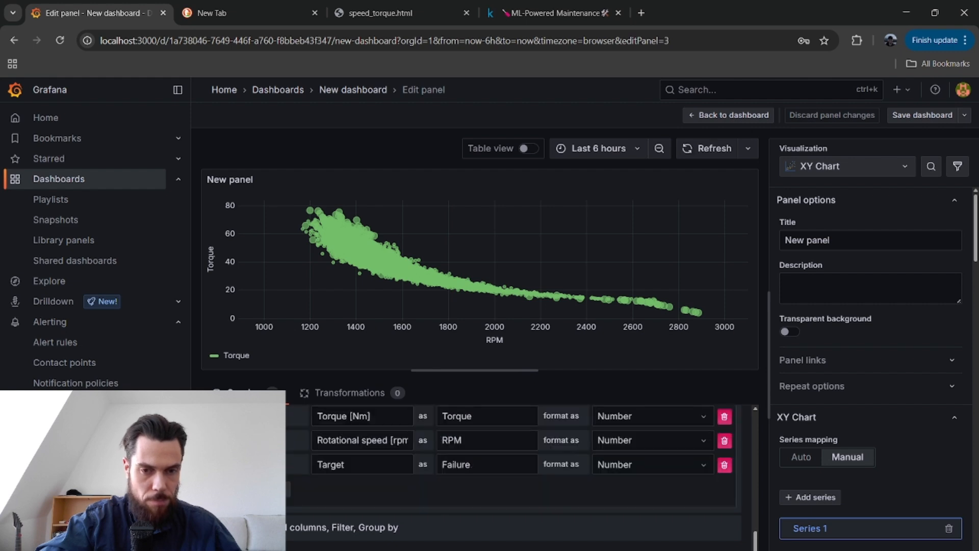
scroll(433, 530, "up", 1)
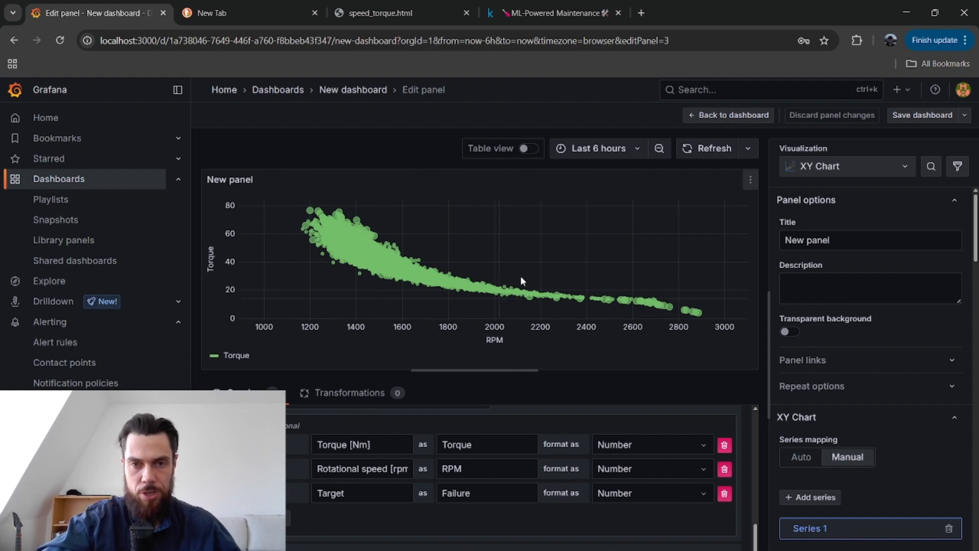
key("alt+Tab")
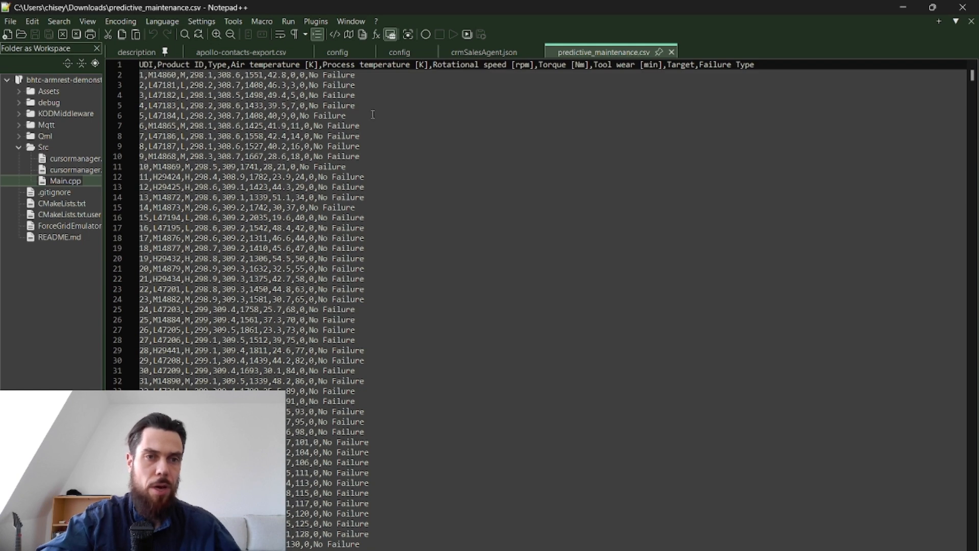
key("alt+Tab")
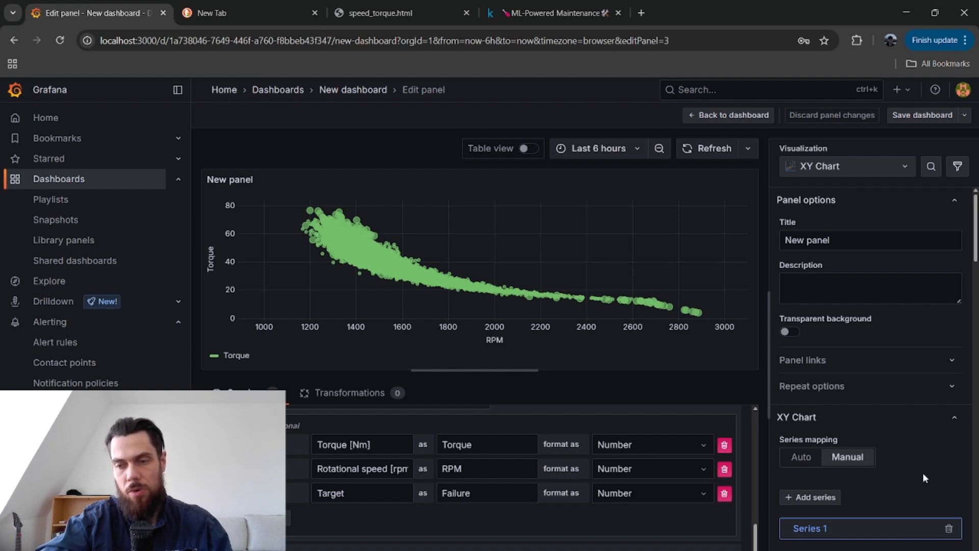
Look through the XY Chart's point, legend, axis, color scheme, value mapping and threshold settings.
scroll(923, 472, "down", 10)
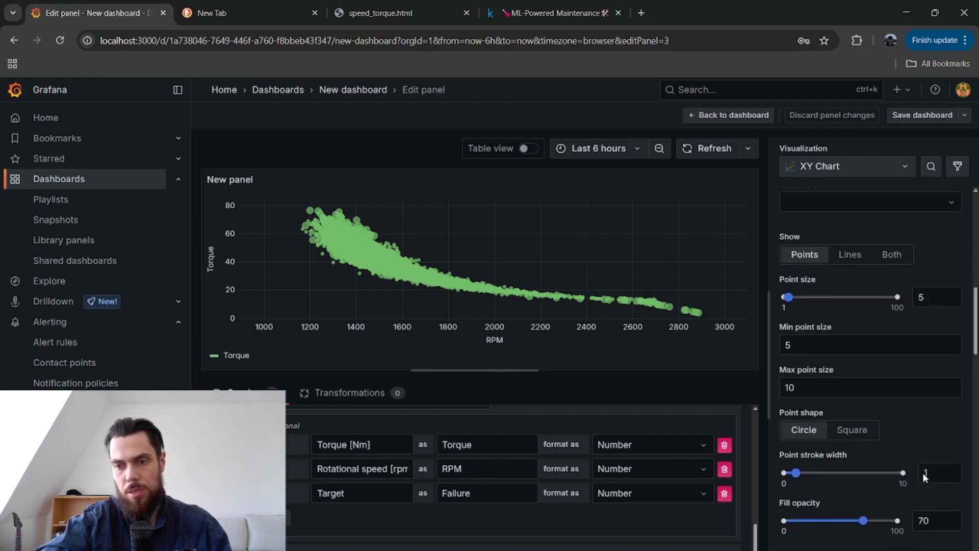
scroll(898, 433, "down", 10)
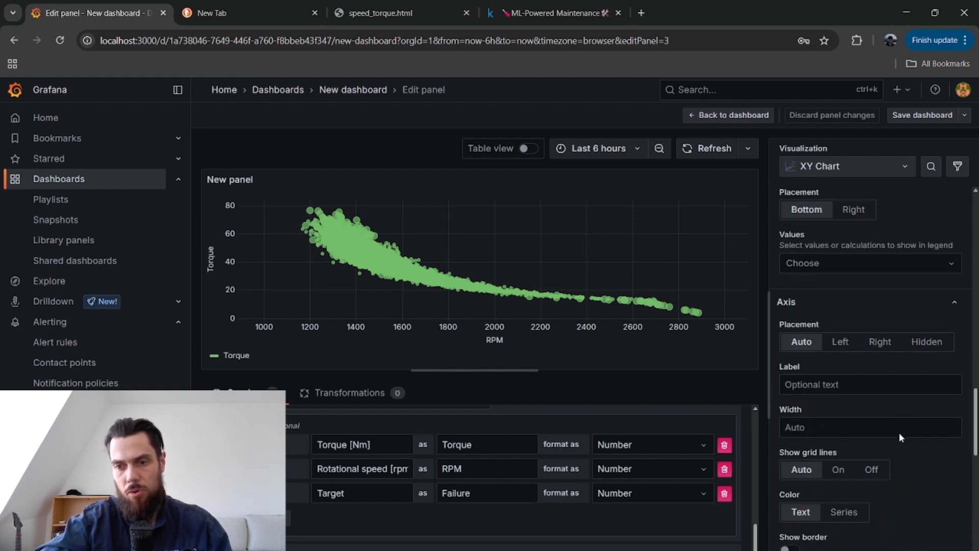
scroll(899, 433, "down", 10)
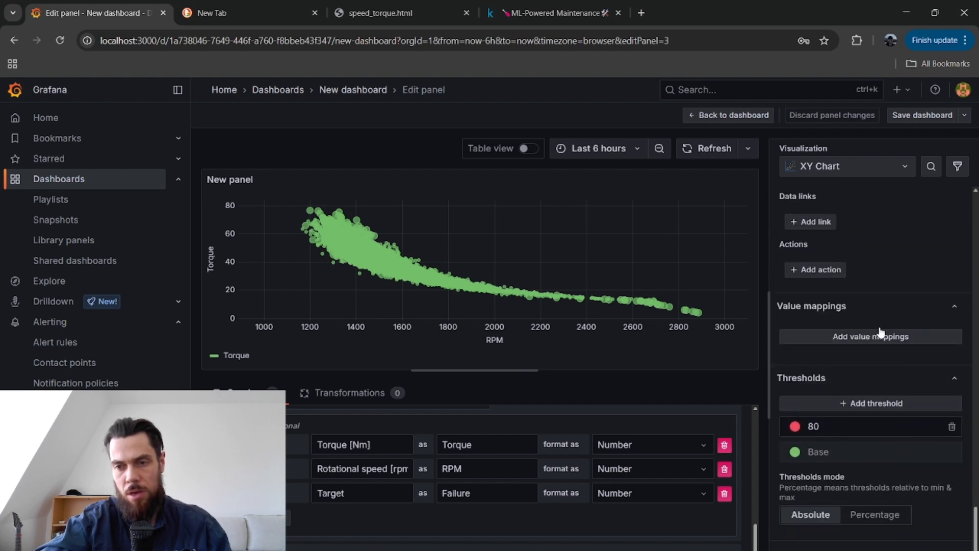
scroll(891, 288, "up", 3)
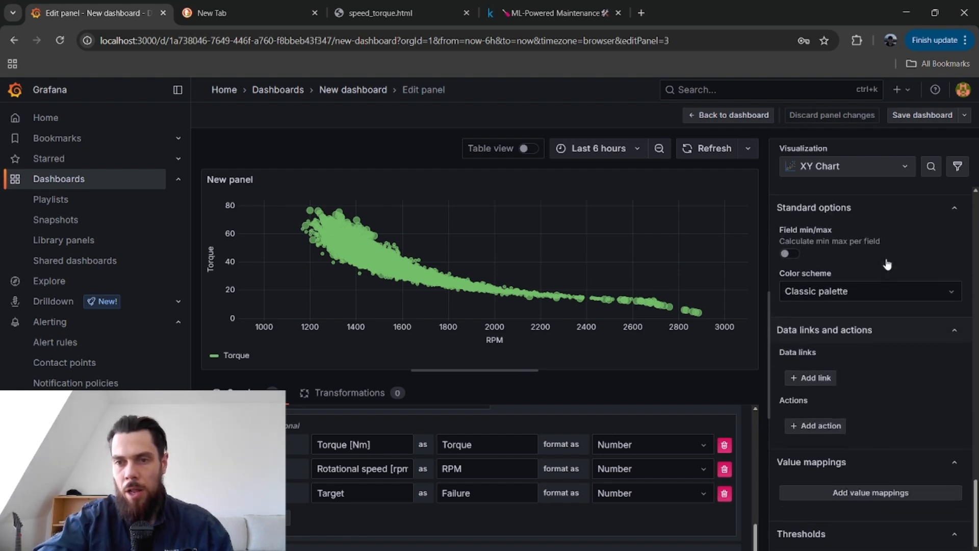
scroll(887, 263, "up", 5)
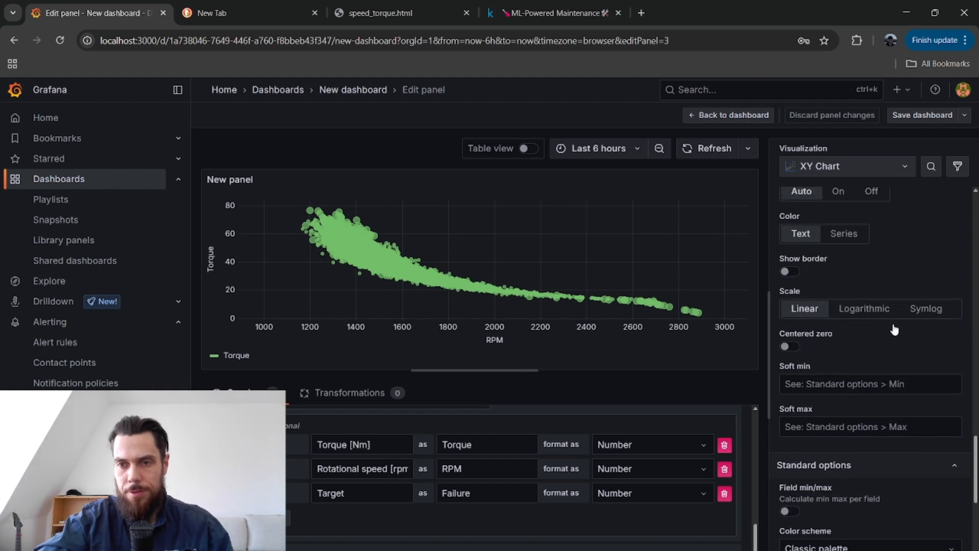
scroll(894, 329, "up", 5)
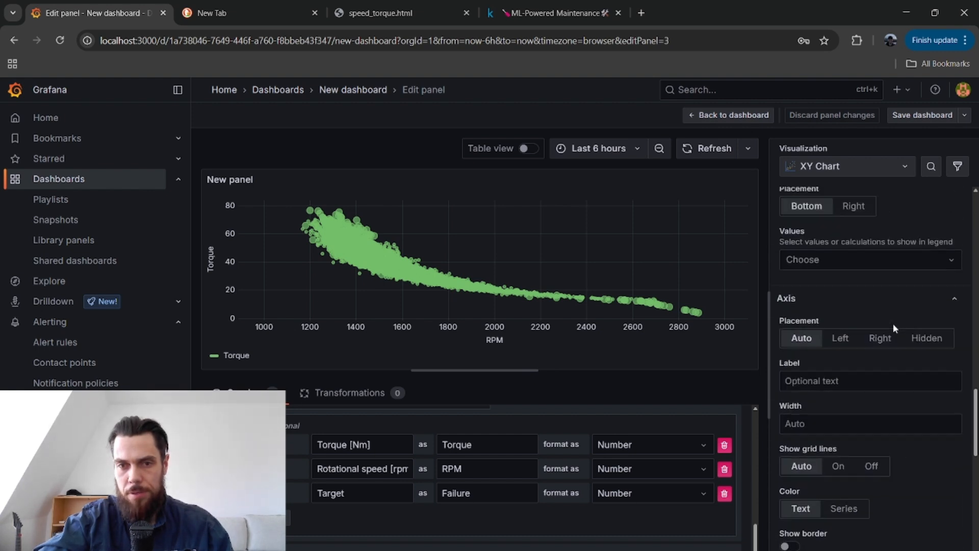
Set the XY Chart's point stroke width to 2.
scroll(892, 323, "up", 1)
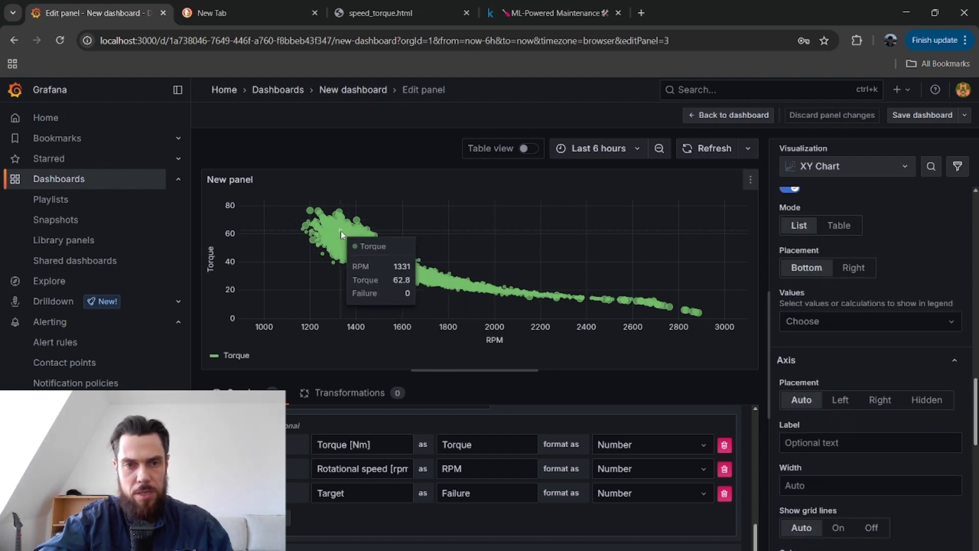
scroll(907, 353, "up", 2)
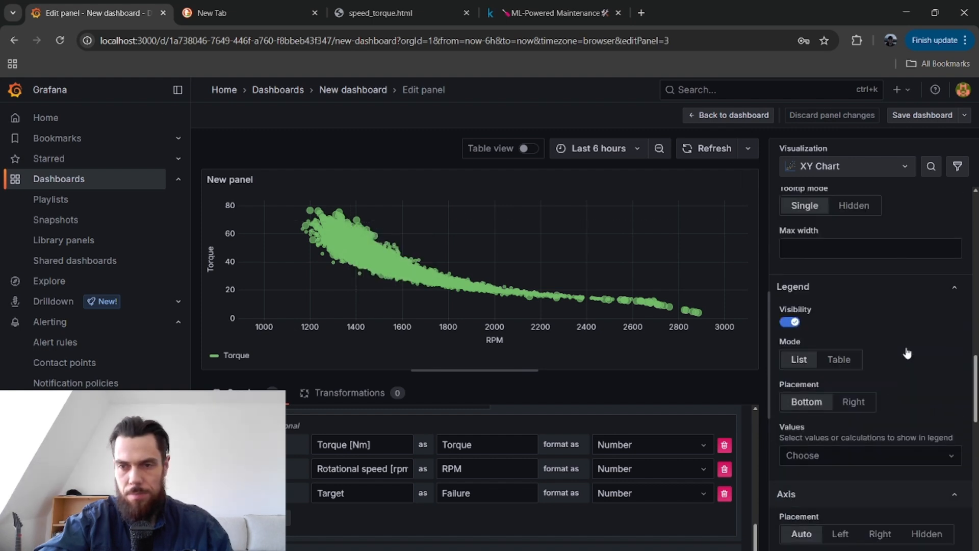
scroll(908, 353, "up", 4)
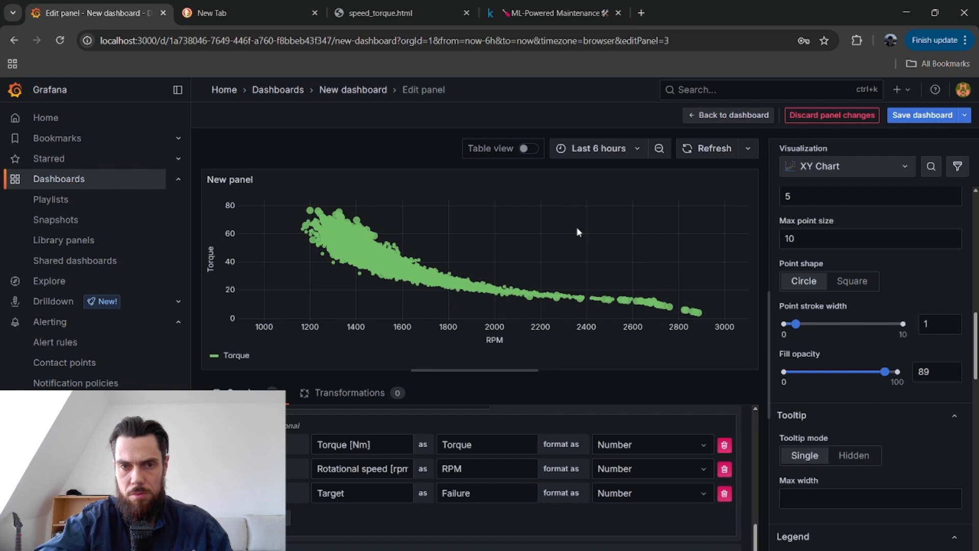
left_click(841, 324)
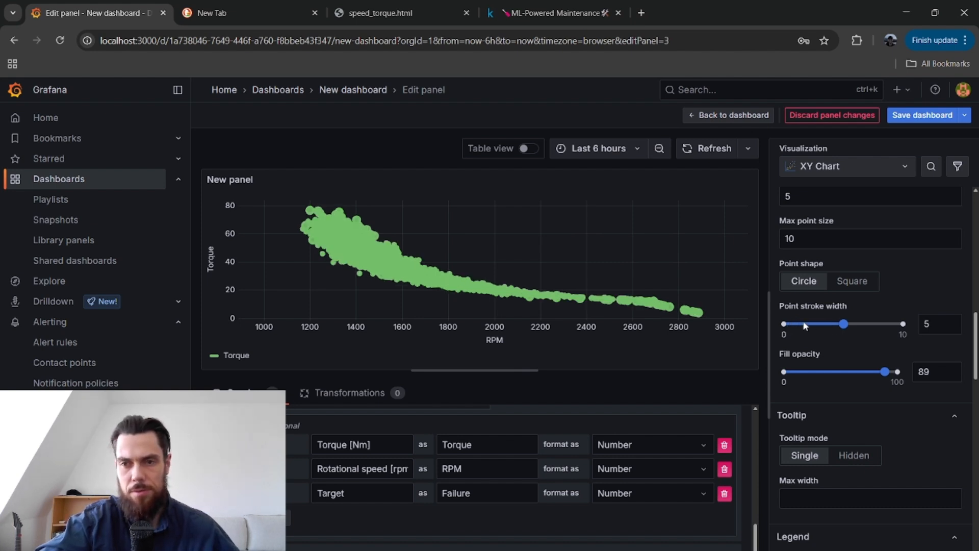
left_click(808, 324)
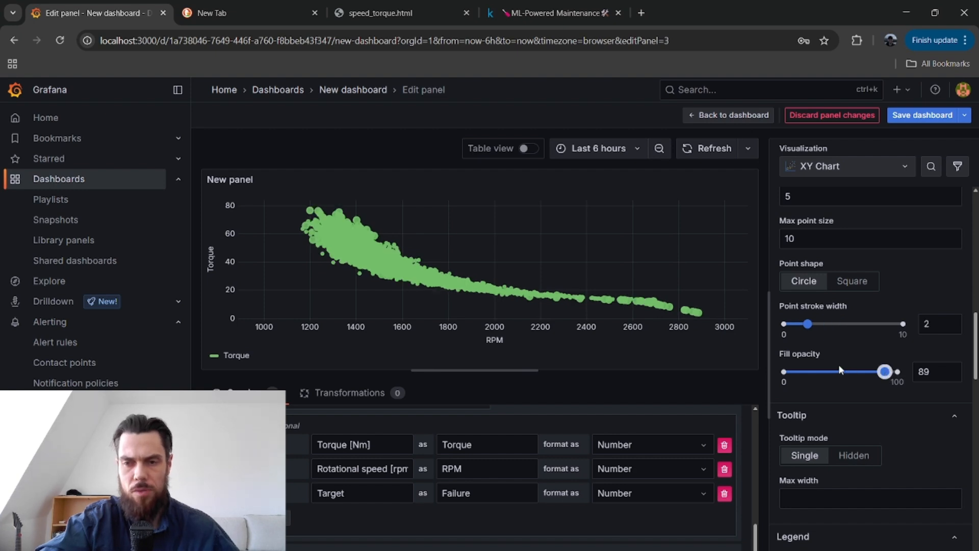
Set the points' fill opacity to 49 and save the dashboard.
key("Left")
key("Left")
key("Left")
key("Left")
key("Left")
key("Left")
key("Left")
key("Left")
key("Left")
key("Left")
key("Left")
key("Left")
key("Left")
key("Left")
key("Left")
key("Left")
key("Left")
key("Left")
key("Left")
key("Left")
key("Left")
key("Left")
key("Left")
key("Left")
key("Left")
key("Left")
key("Left")
key("Left")
key("Left")
key("Left")
key("Left")
key("Left")
key("Left")
key("Left")
key("Left")
key("Left")
key("Left")
key("Left")
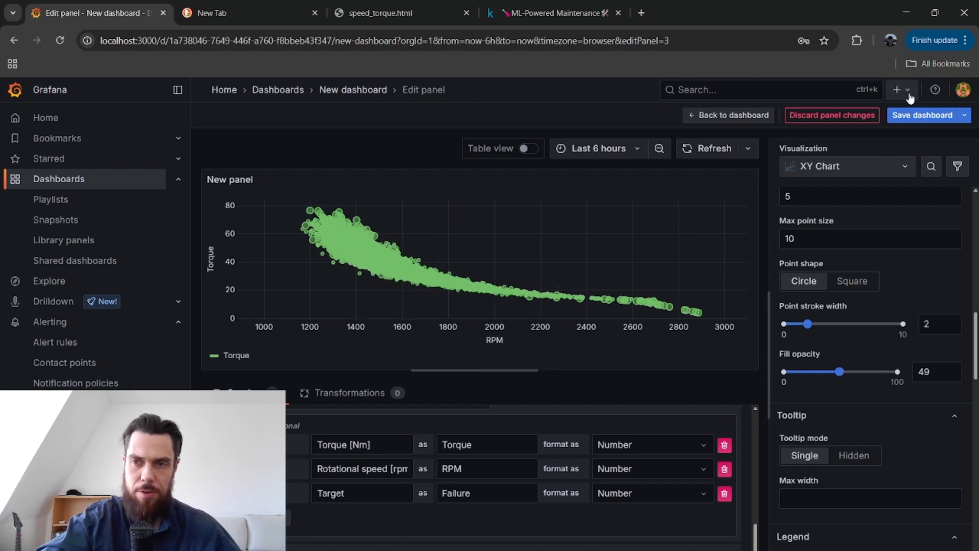
left_click(926, 119)
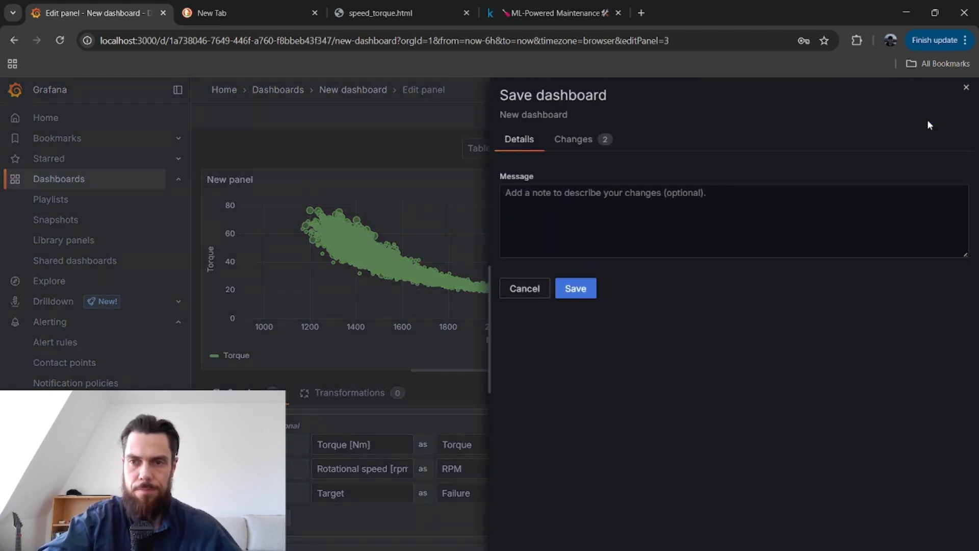
left_click(576, 289)
Examine the XY Chart's point size settings and the RPM, torque and failure values of individual scatter points.
scroll(831, 348, "up", 3)
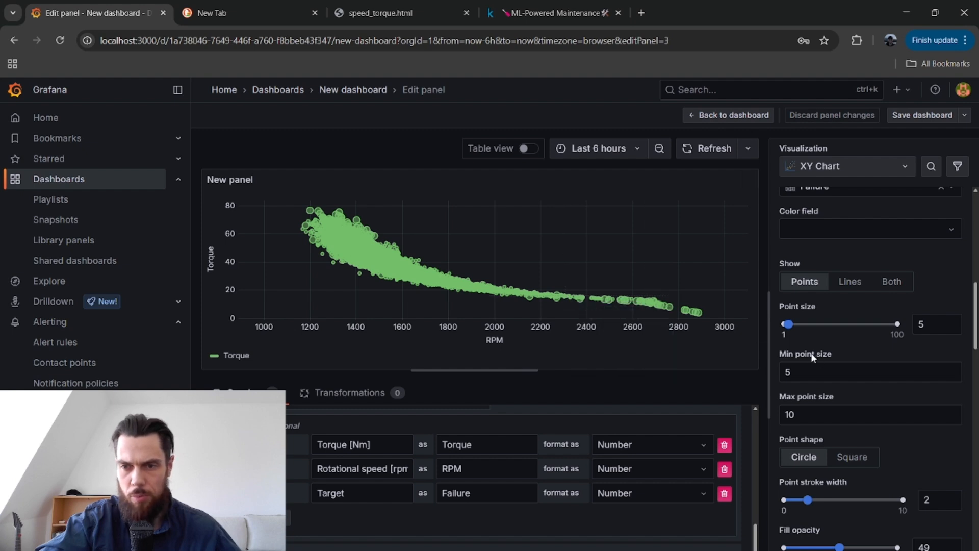
mouse_move(649, 307)
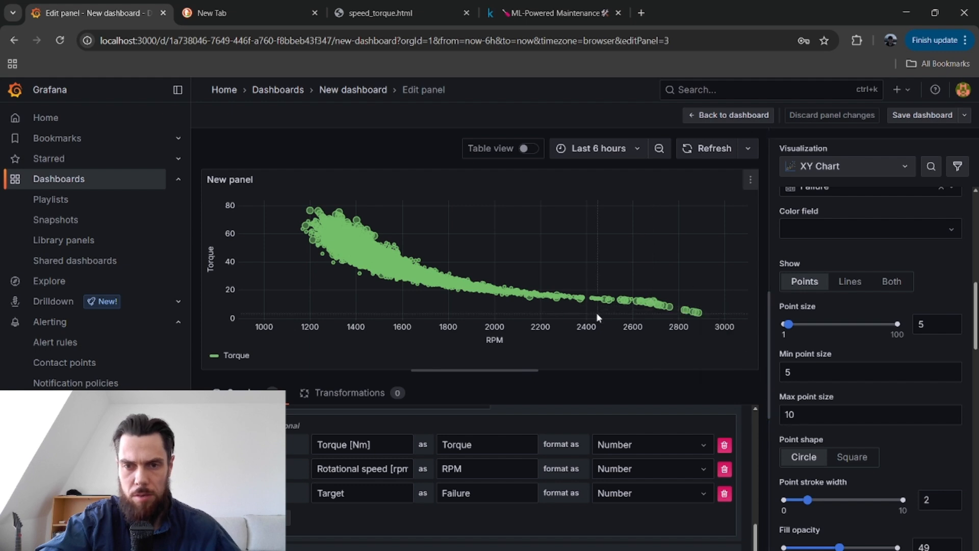
mouse_move(522, 295)
mouse_move(395, 252)
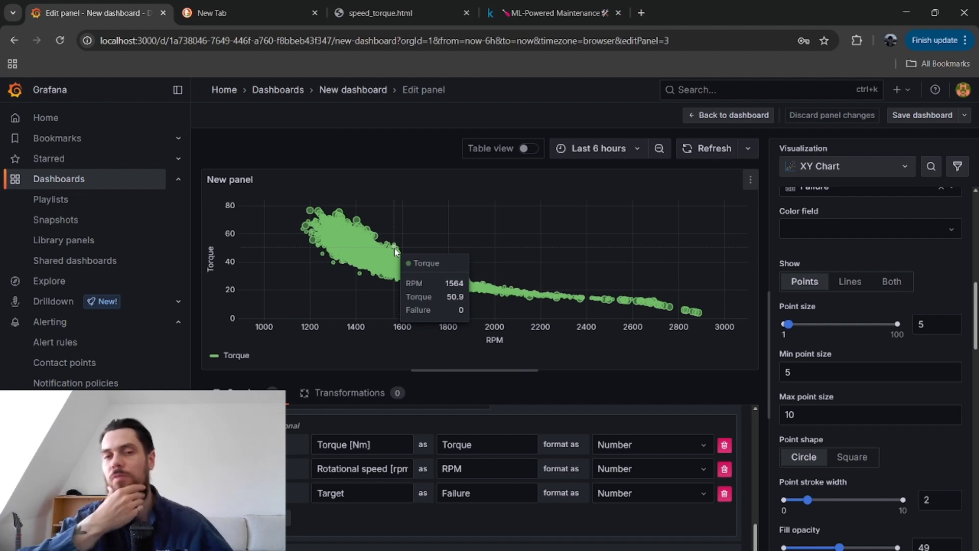
mouse_move(348, 225)
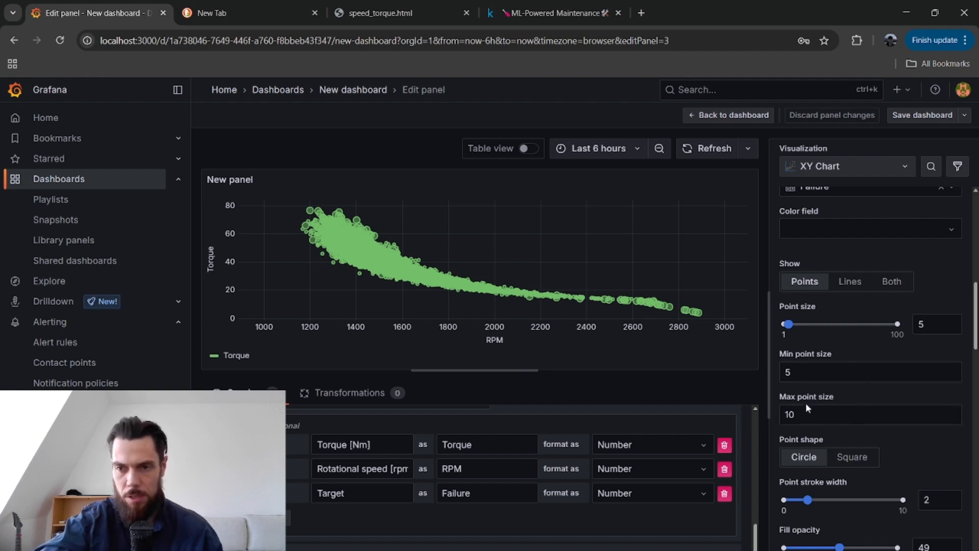
Check the series' X, Y and size field mappings and return to the dashboard to view the RPM and torque histograms.
scroll(853, 393, "up", 3)
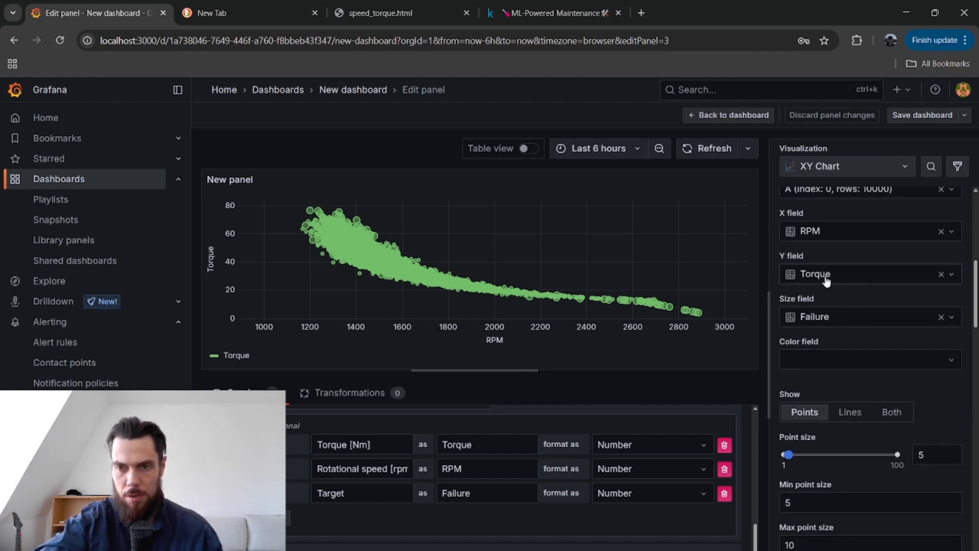
scroll(850, 254, "up", 10)
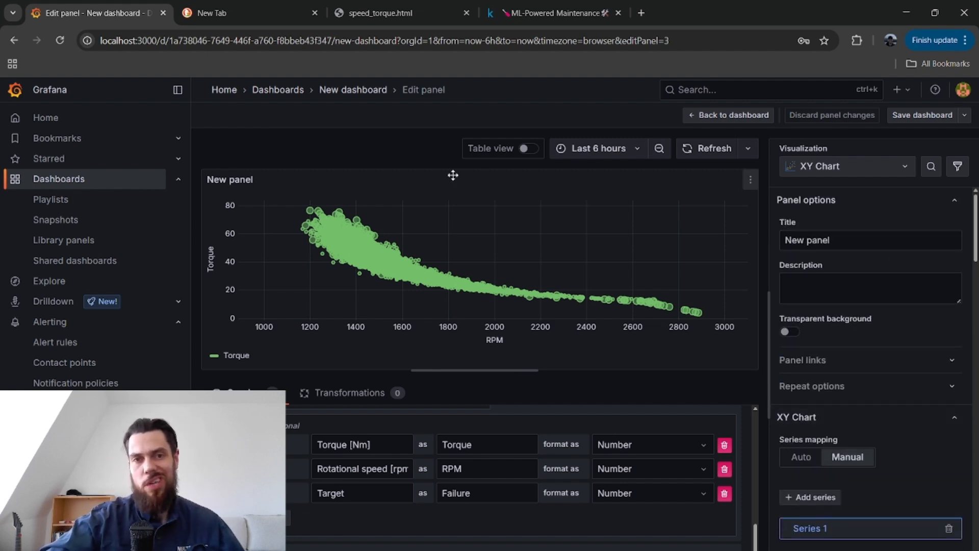
left_click(347, 94)
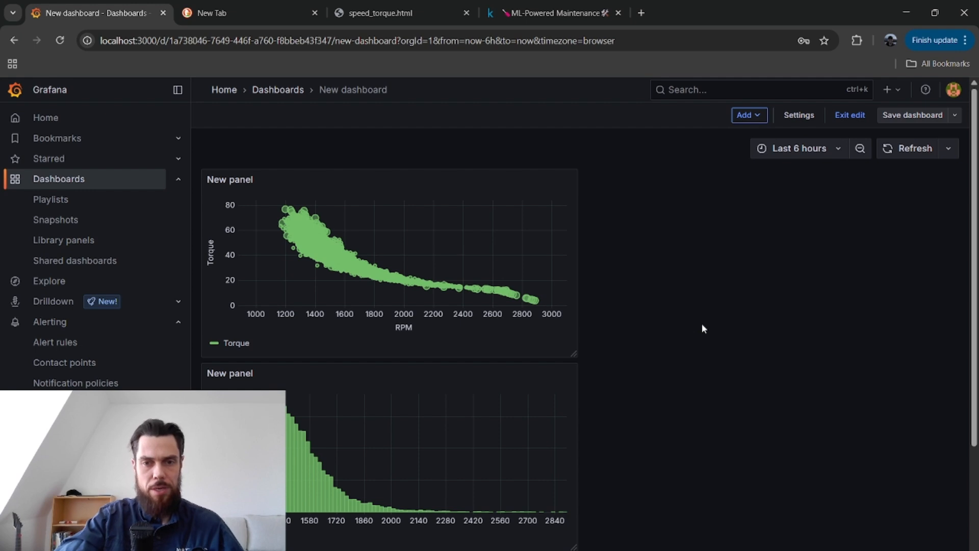
scroll(702, 325, "down", 3)
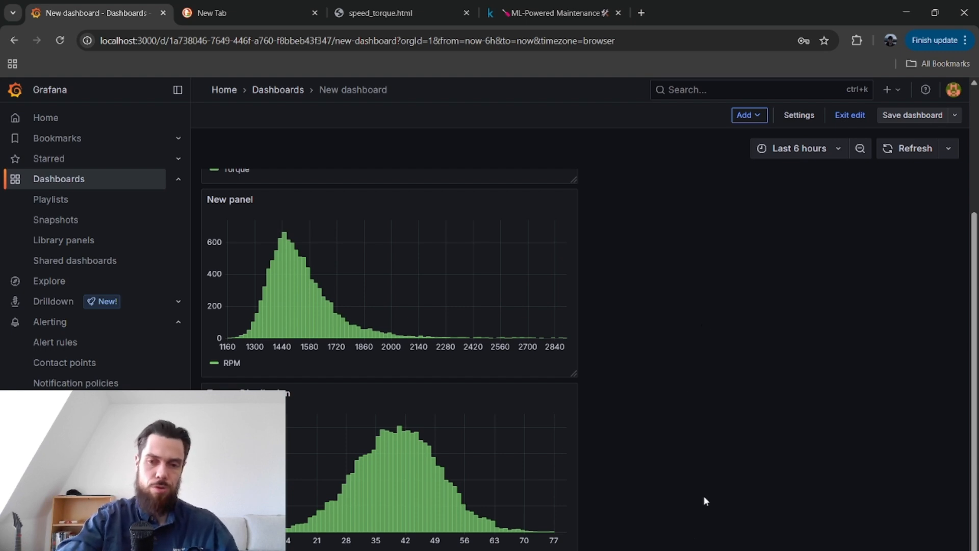
Download the CSV file from localhost:8000/predictive_maintenance.csv in the empty browser tab.
left_click(294, 7)
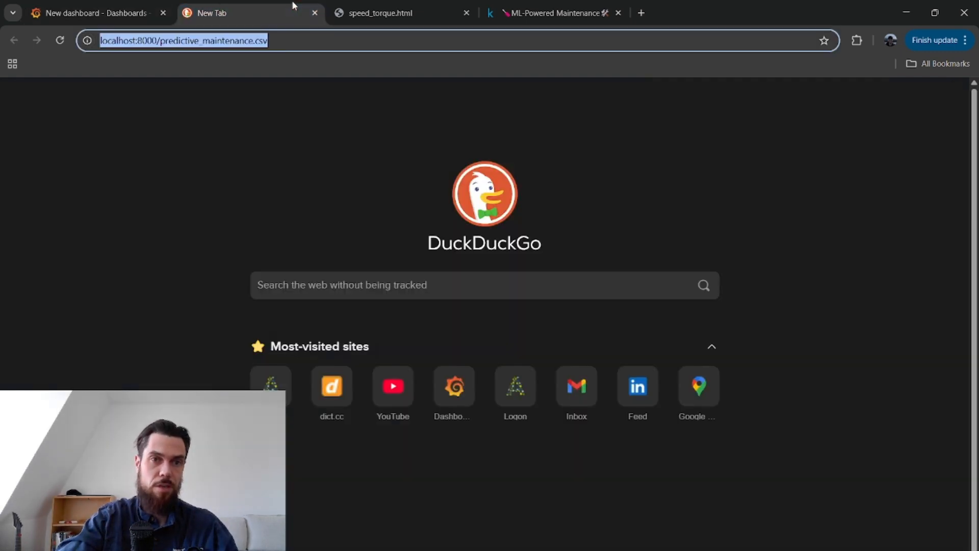
left_click(62, 40)
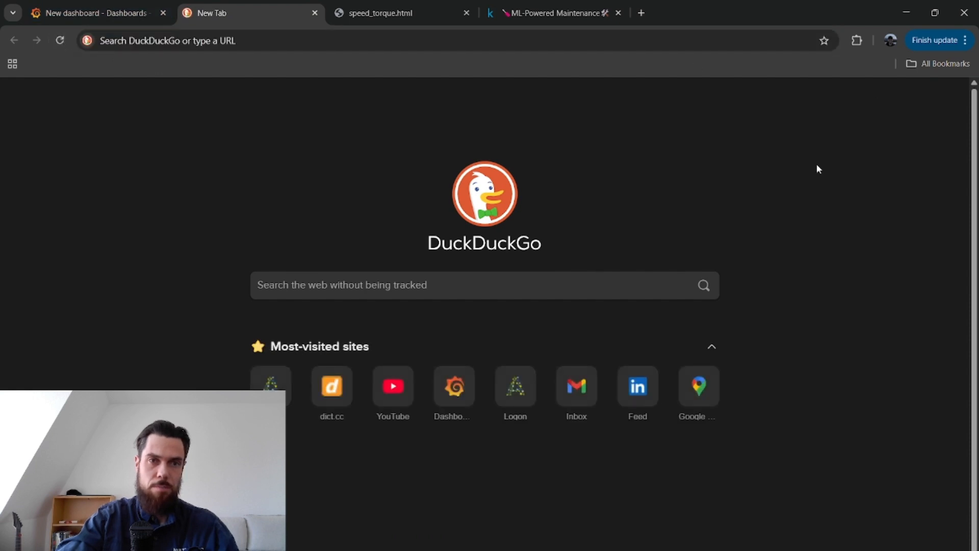
left_click(292, 42)
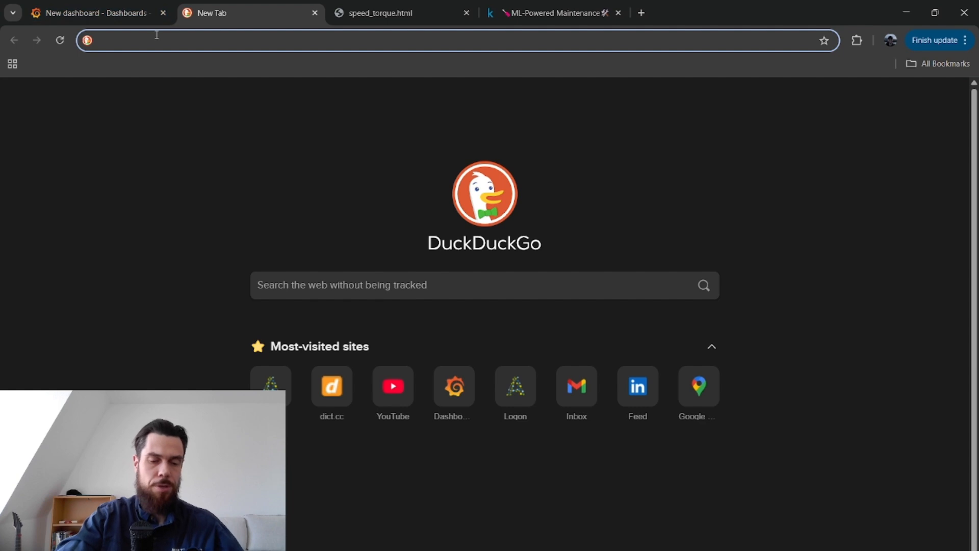
type("loc")
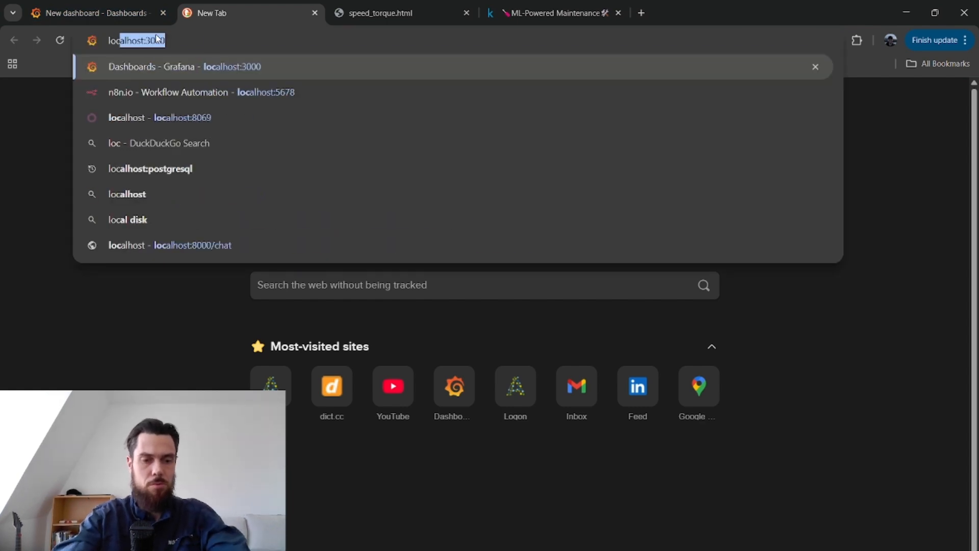
type("alhost:")
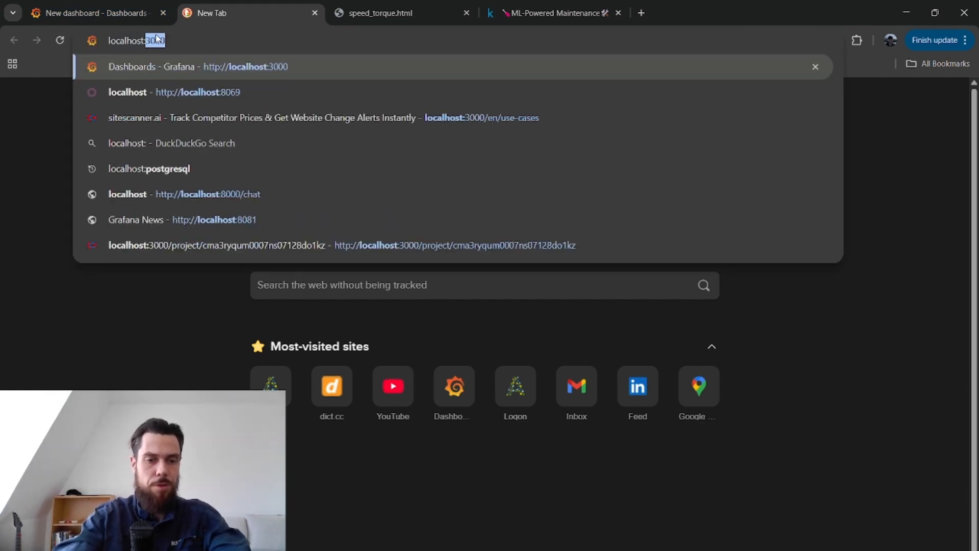
type("8000")
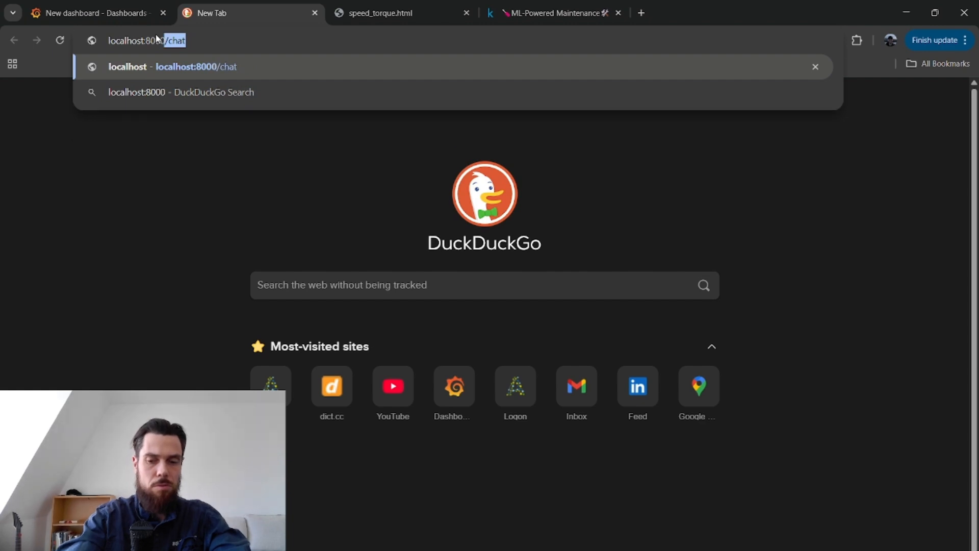
type("/pred")
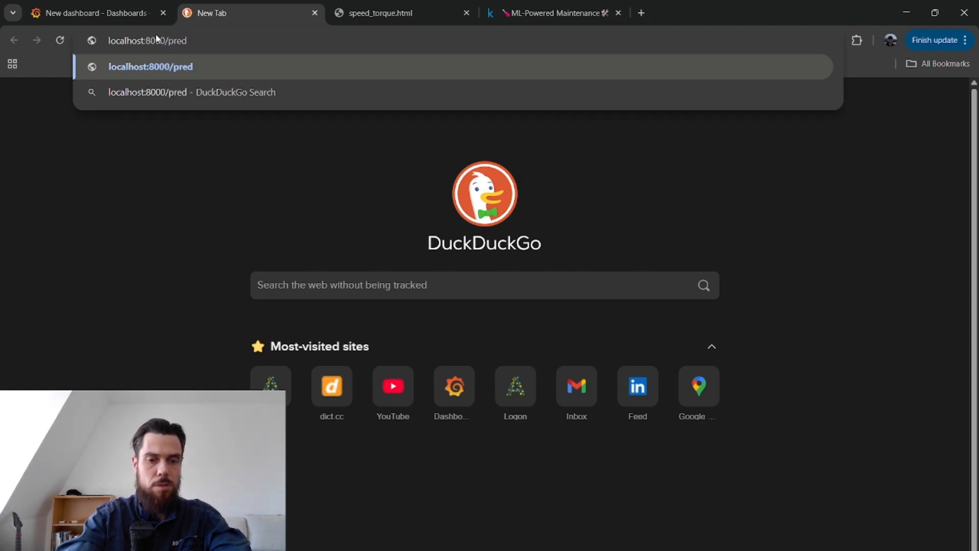
type("ictive_")
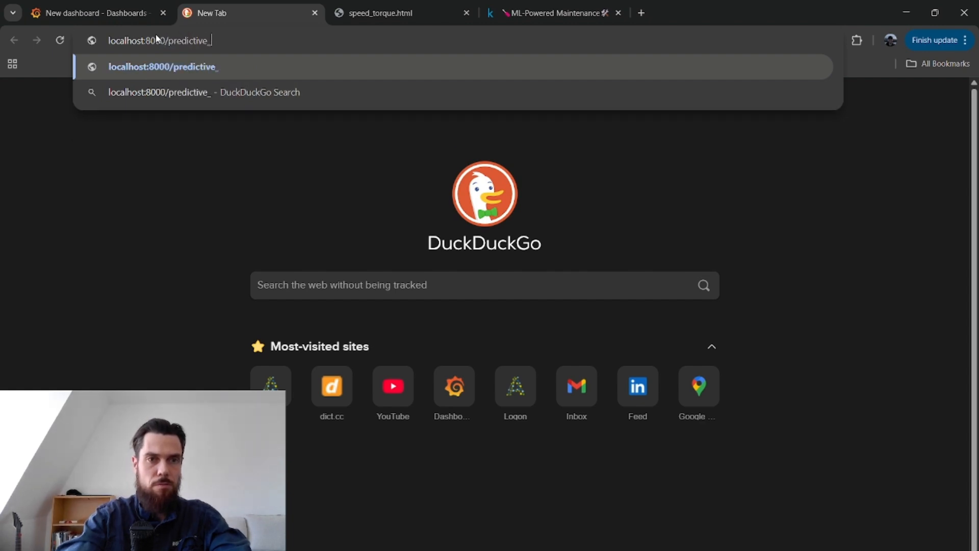
type("maintenance.")
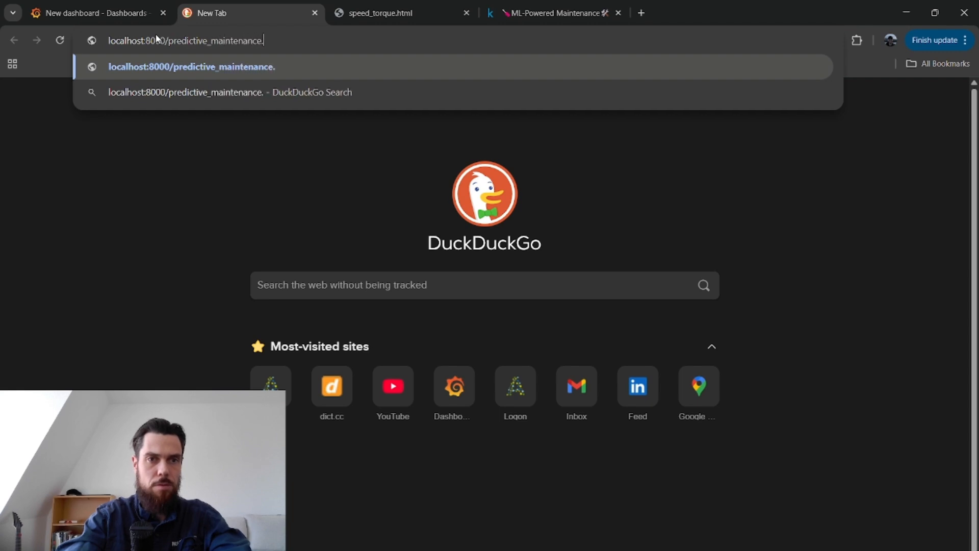
type("csv")
key("Return")
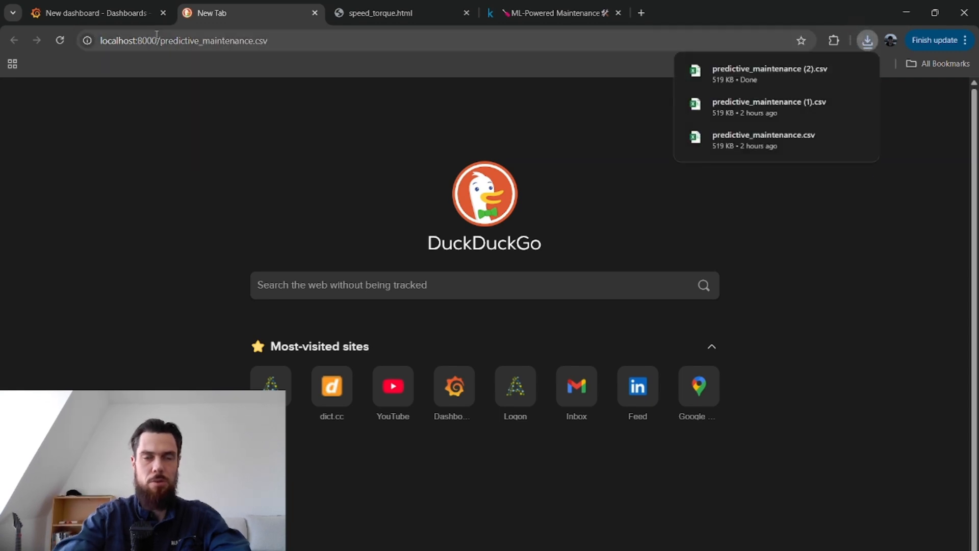
left_click(710, 79)
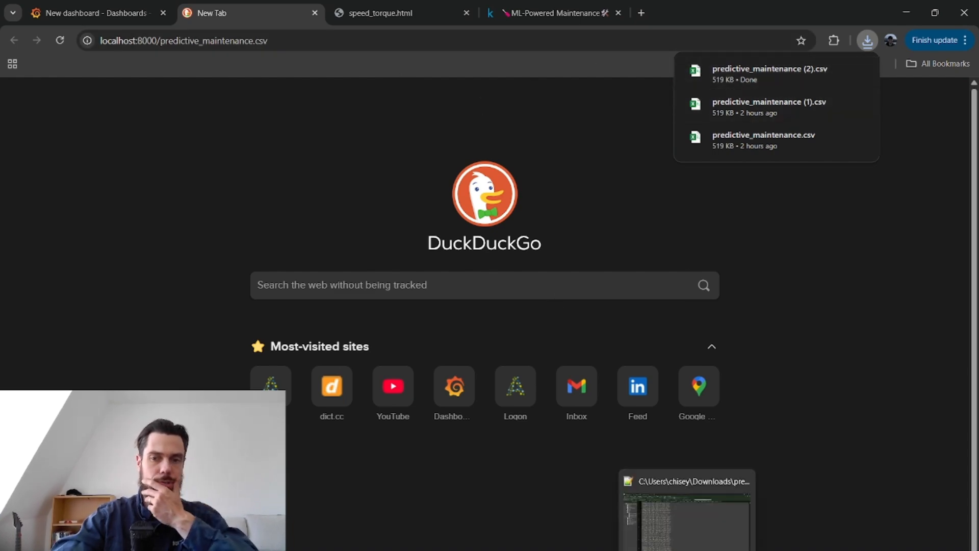
Switch to the first Ubuntu terminal session and examine the file server's log of GET requests for predictive_maintenance.csv.
left_click(659, 521)
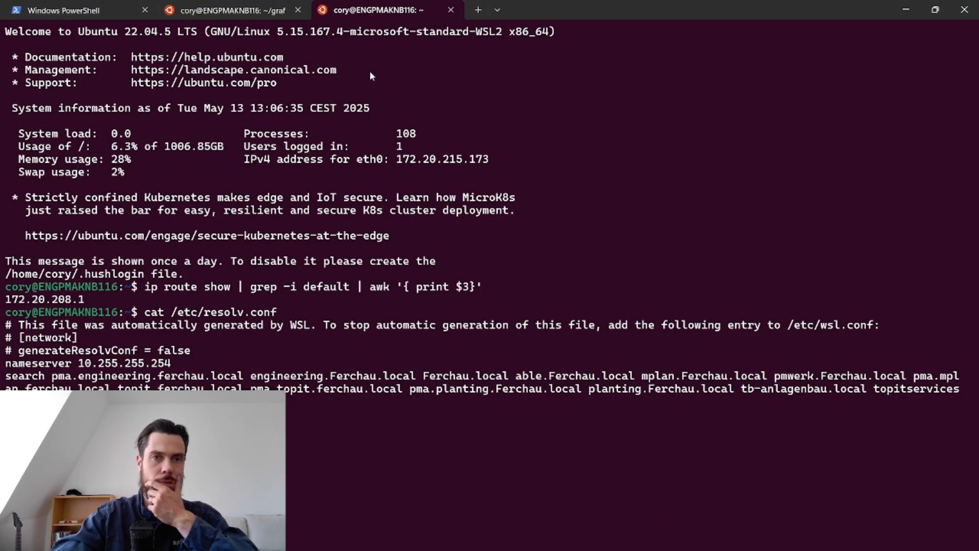
left_click(258, 19)
scroll(431, 323, "down", 3)
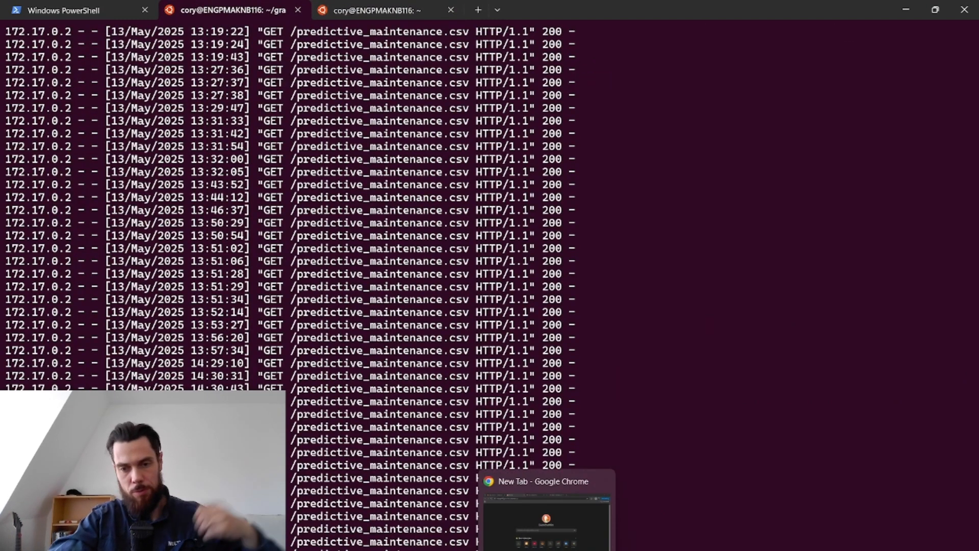
Switch back to the Grafana dashboard in the browser and view the torque versus RPM scatter panel.
left_click(548, 550)
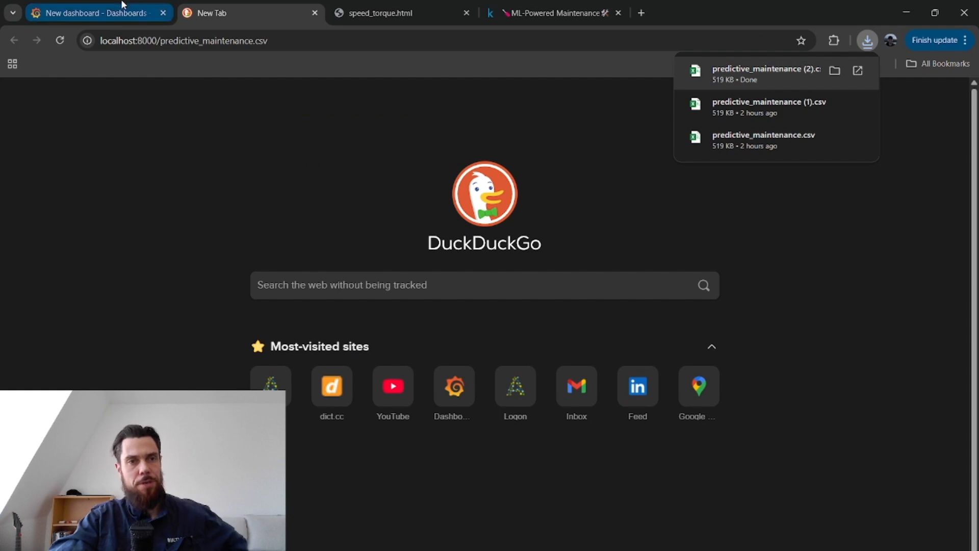
left_click(121, 4)
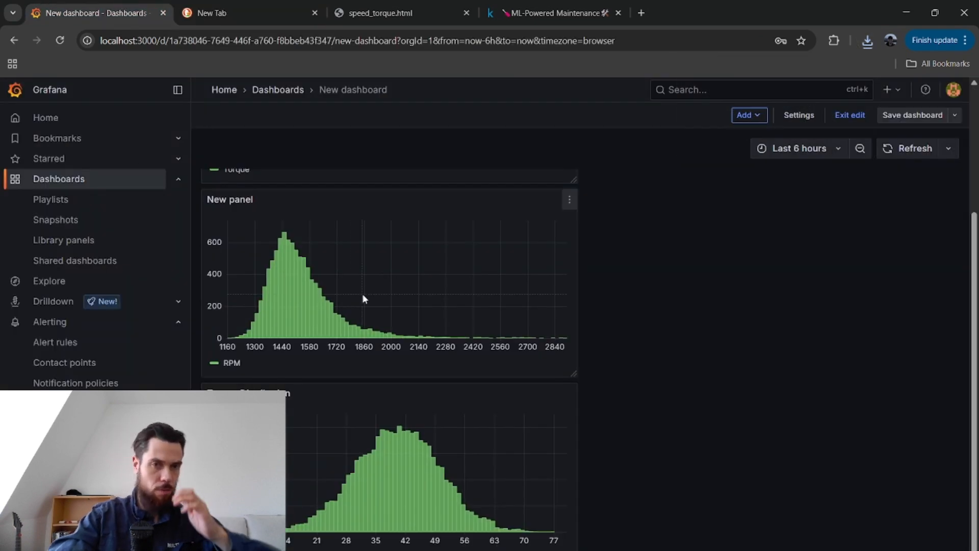
scroll(411, 328, "up", 3)
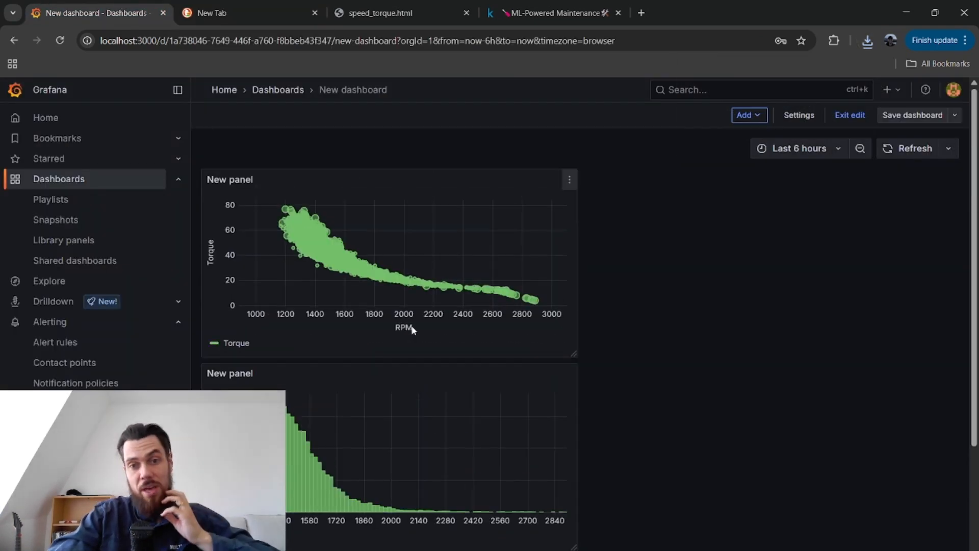
left_click(571, 184)
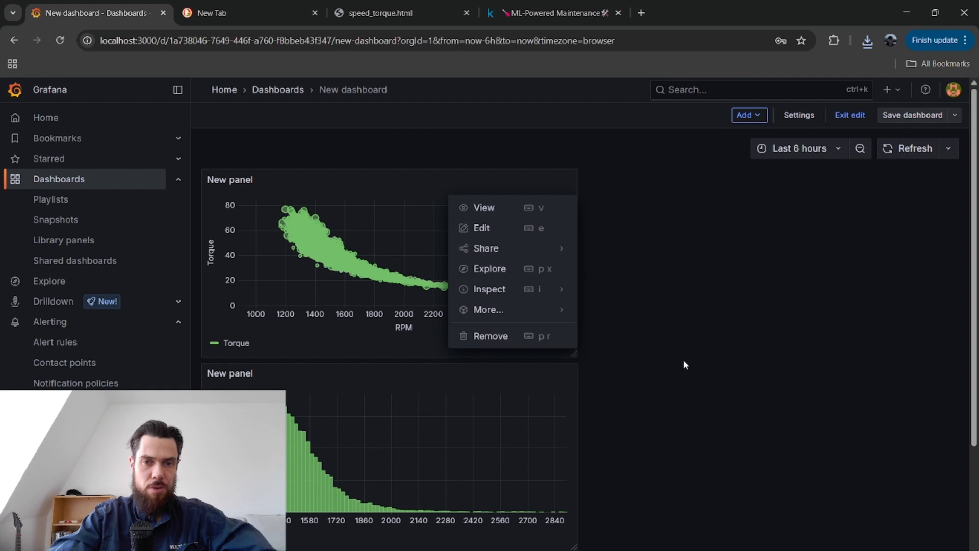
left_click(673, 310)
left_click_drag(673, 309, 477, 445)
Open the RPM histogram panel for editing and examine its query's CSV URL and rotational speed column mapping.
scroll(477, 444, "down", 3)
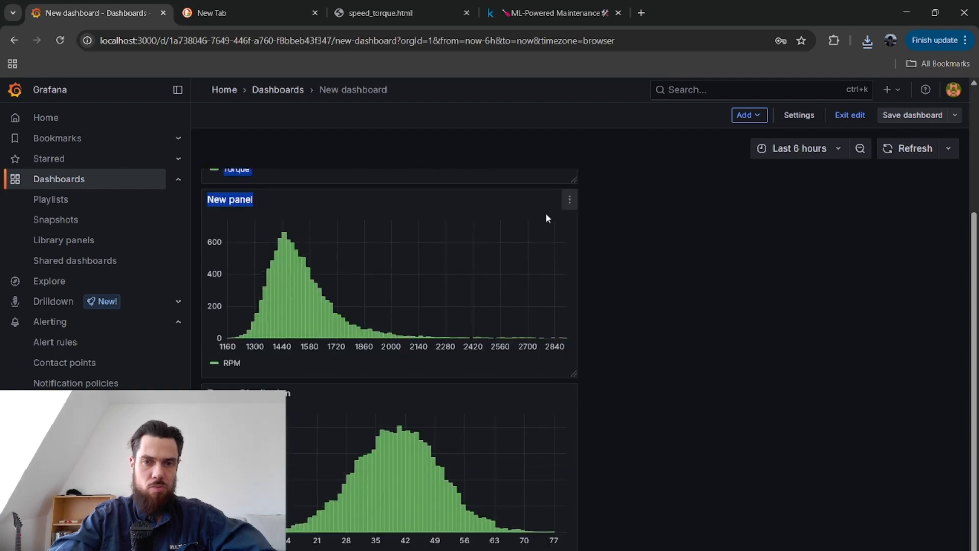
left_click(571, 199)
left_click(482, 248)
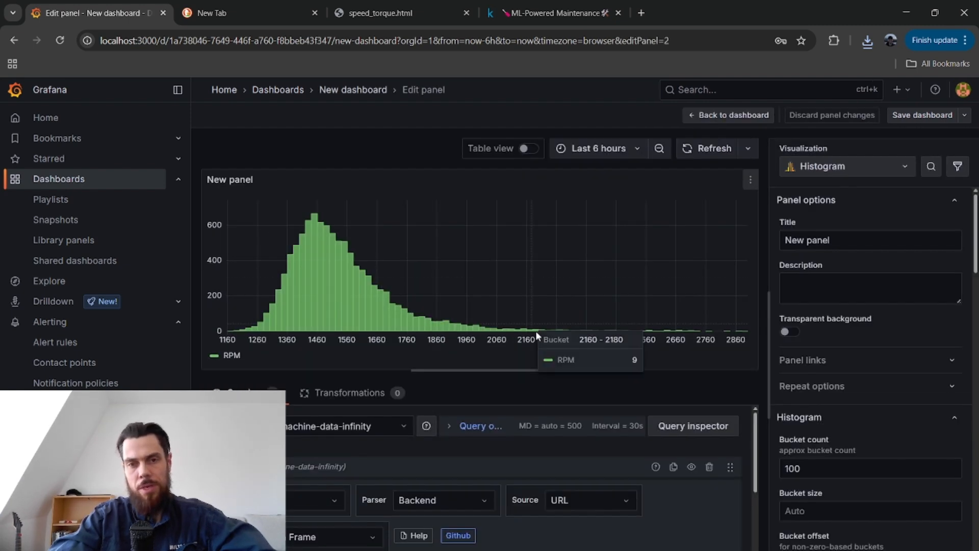
scroll(513, 497, "down", 1)
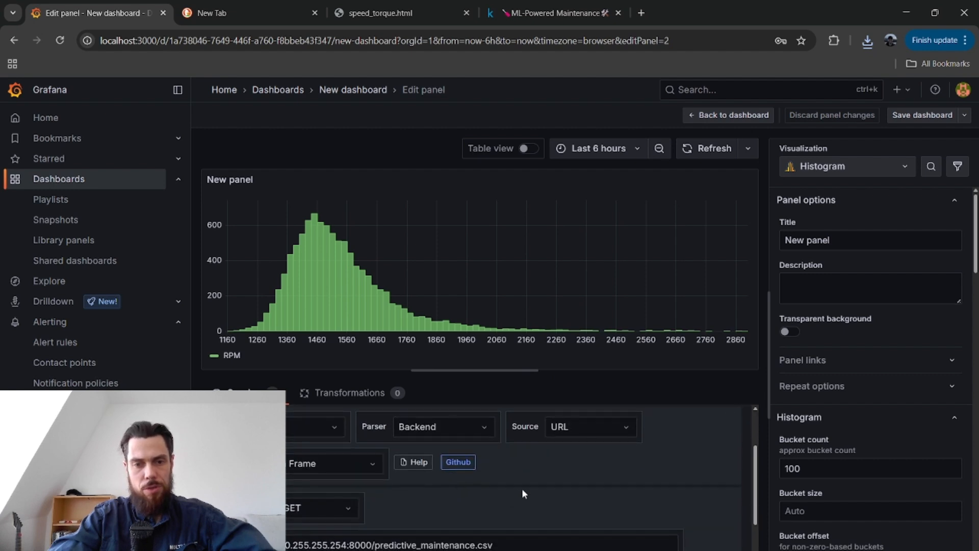
scroll(459, 514, "down", 2)
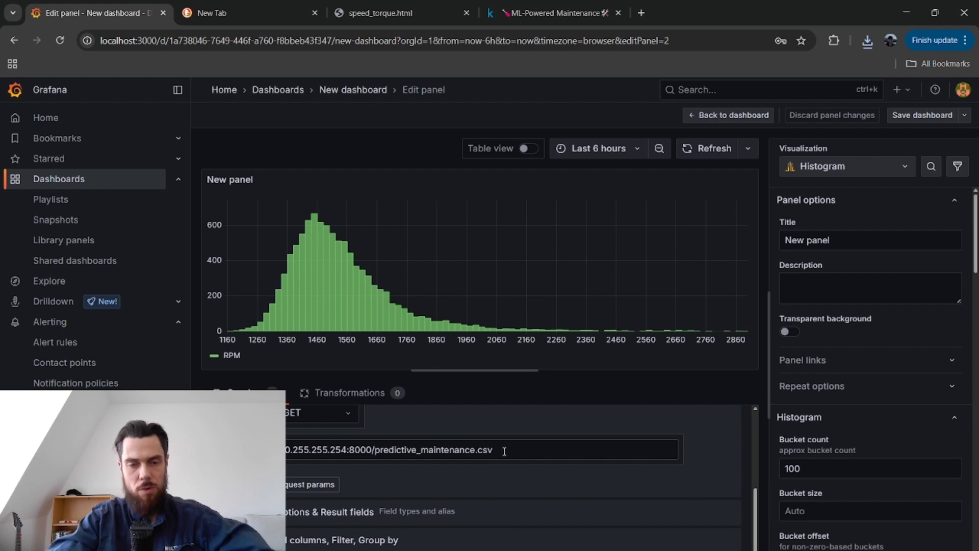
scroll(504, 451, "down", 1)
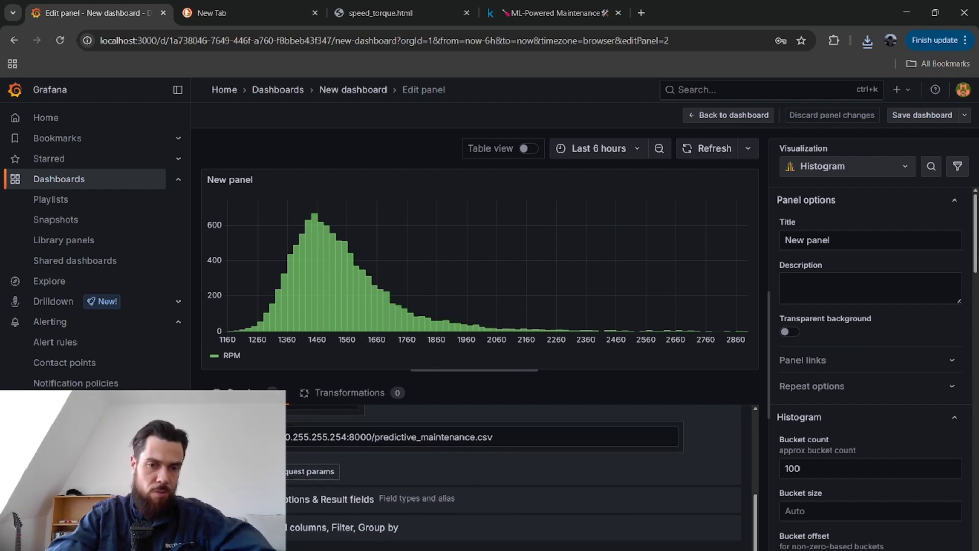
scroll(456, 482, "down", 2)
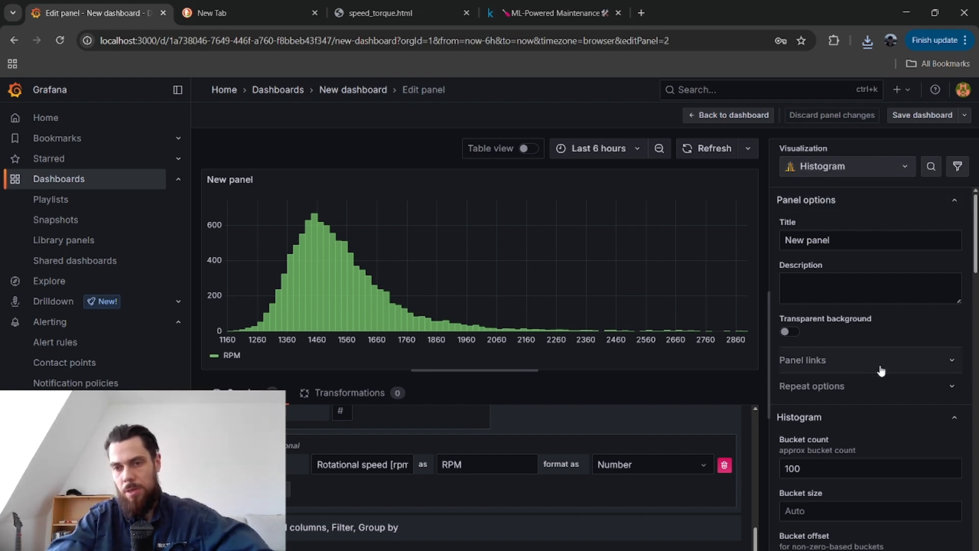
Review the RPM histogram's bucket, stacking, fill, legend and standard display options.
scroll(912, 432, "down", 3)
scroll(918, 487, "down", 3)
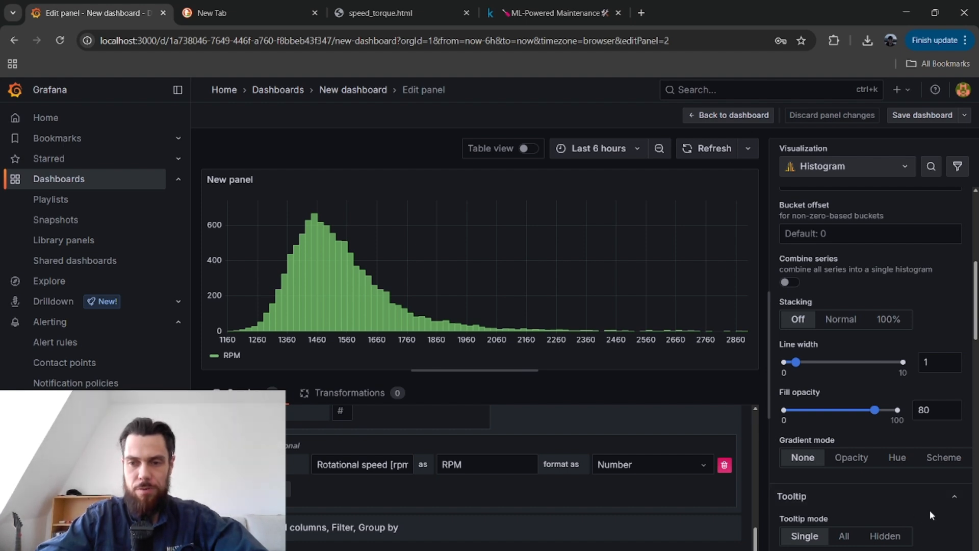
scroll(923, 428, "down", 10)
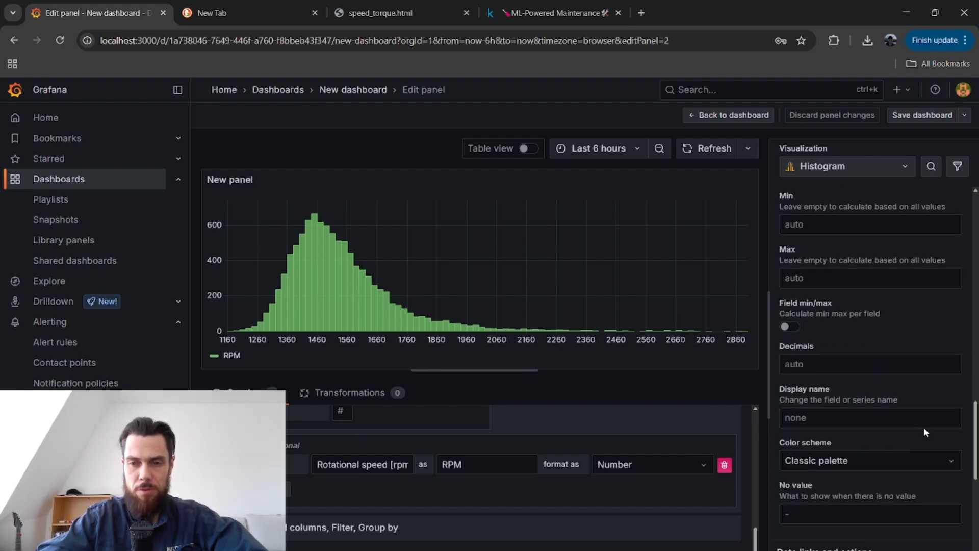
scroll(924, 432, "up", 10)
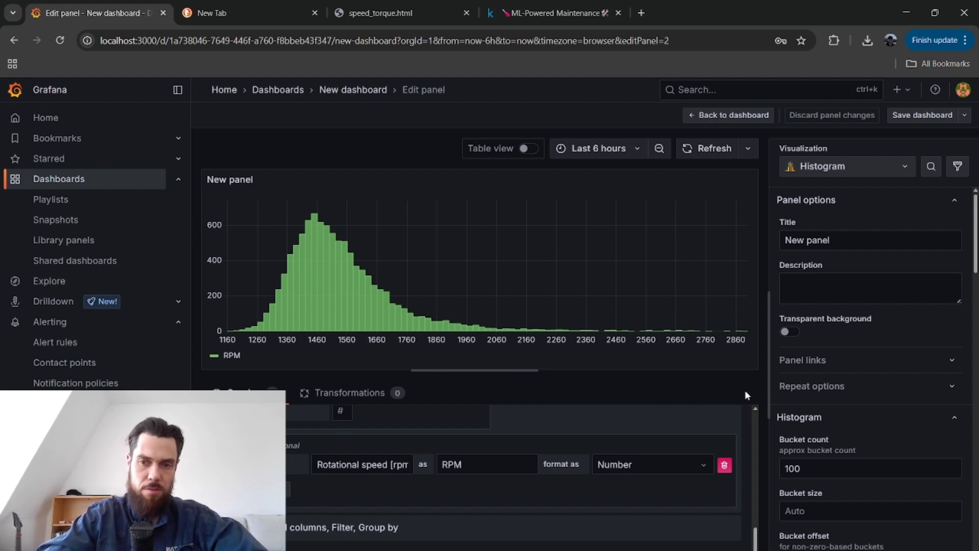
scroll(895, 414, "down", 15)
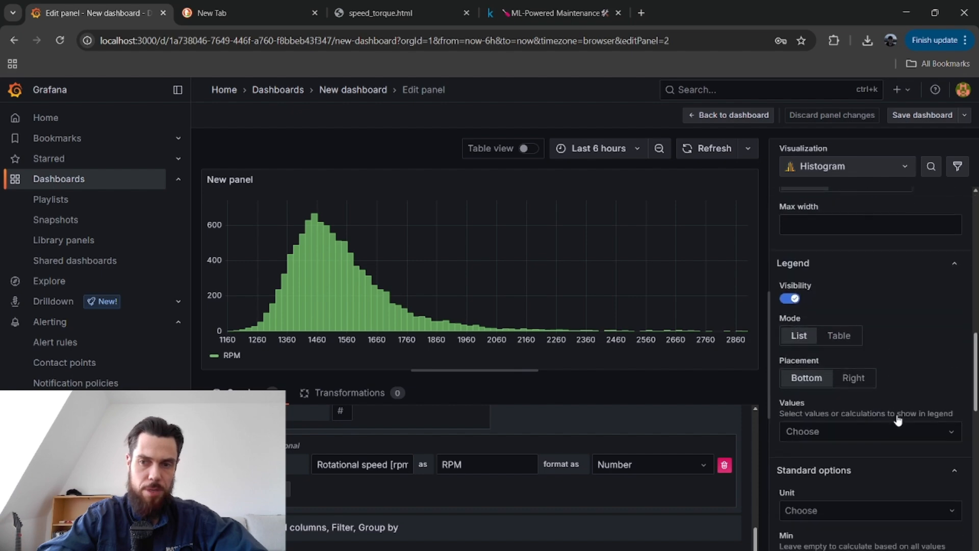
scroll(896, 416, "up", 15)
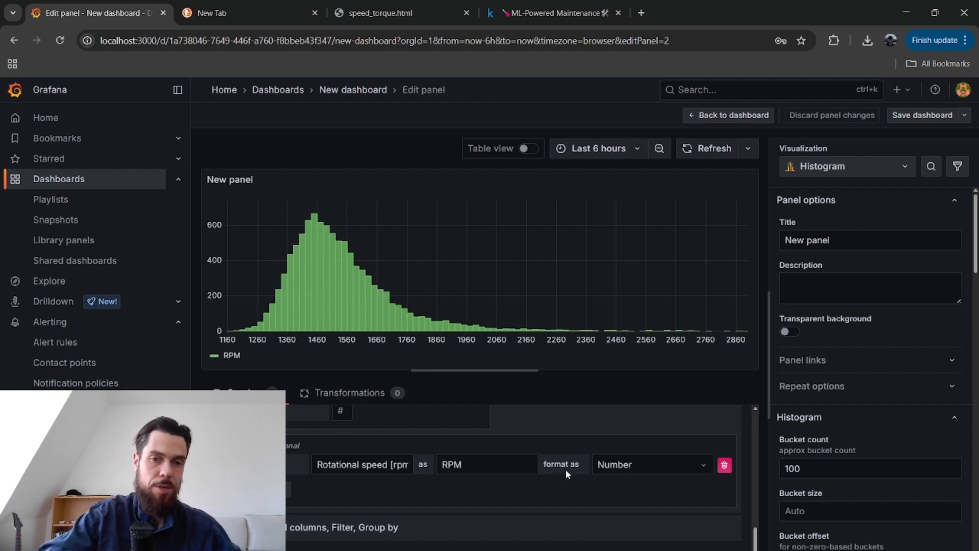
Recheck the data source, parser and source type of the RPM histogram's query.
scroll(565, 469, "up", 10)
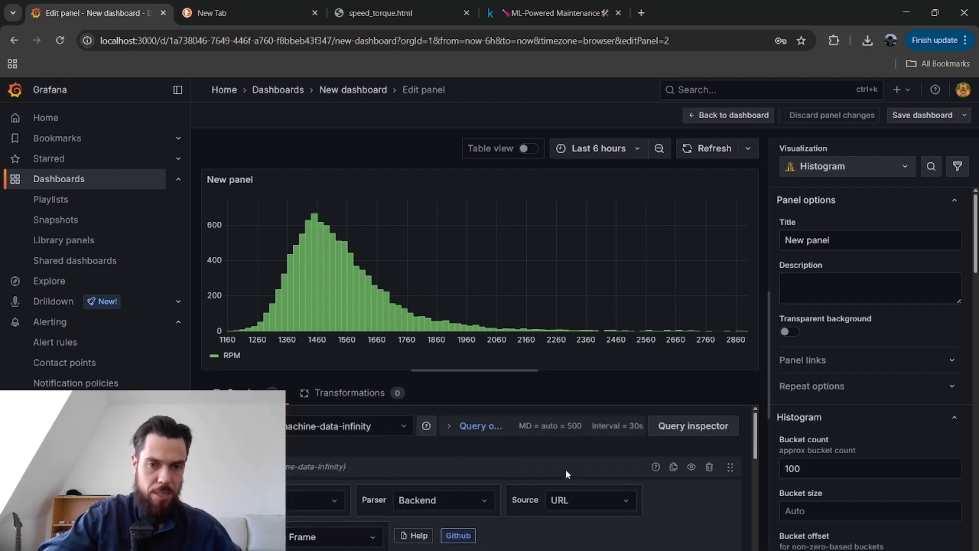
scroll(570, 548, "down", 1)
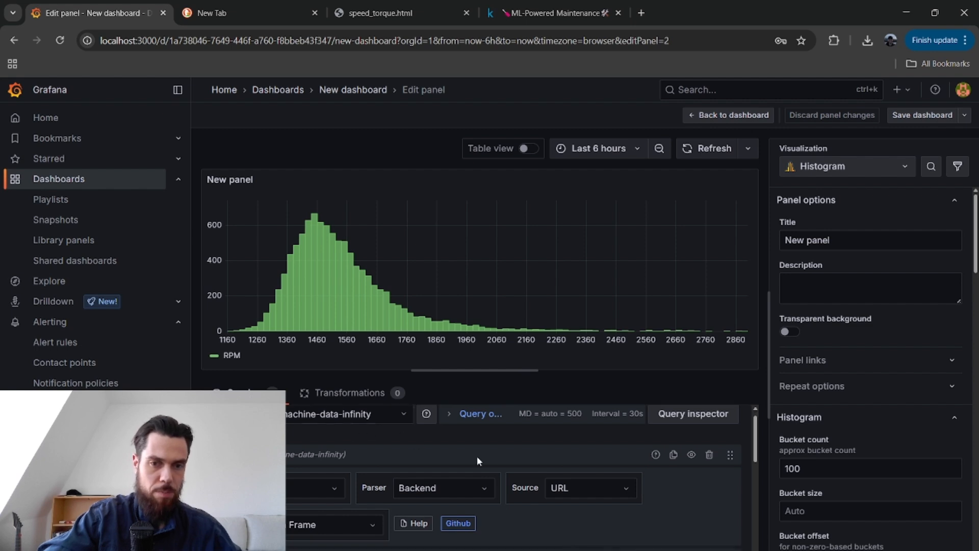
scroll(541, 467, "up", 1)
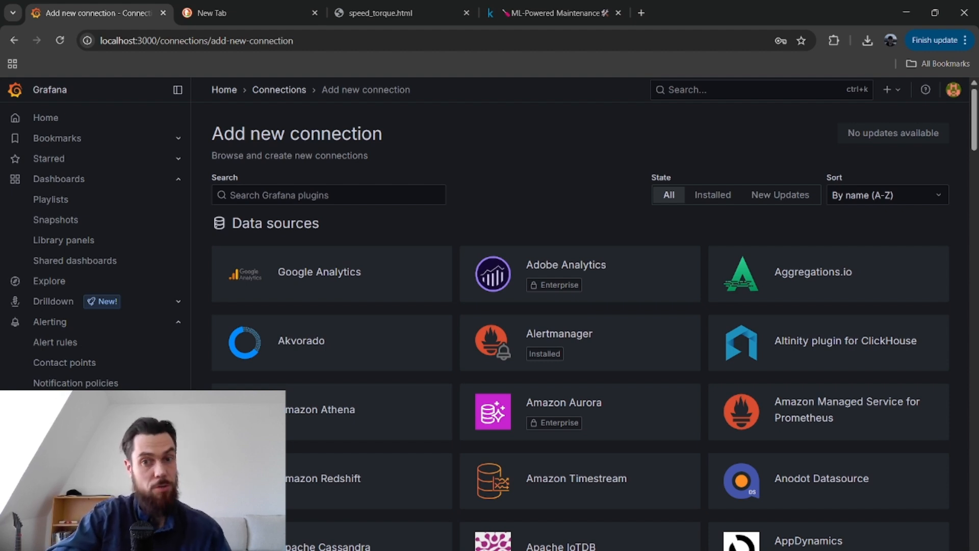
Return from the connections page to the dashboard, view the RPM histogram's panel editor again and go back to the dashboard.
left_click(58, 179)
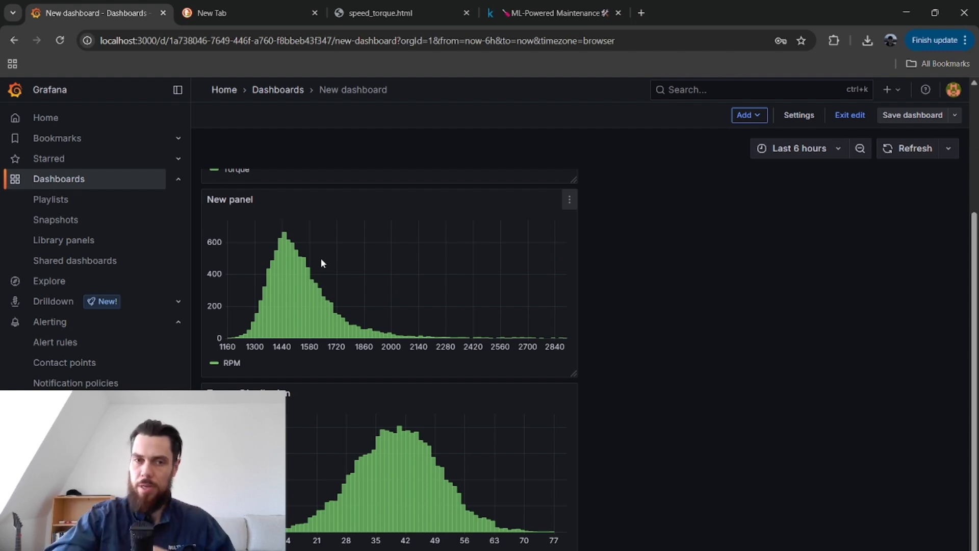
left_click(569, 200)
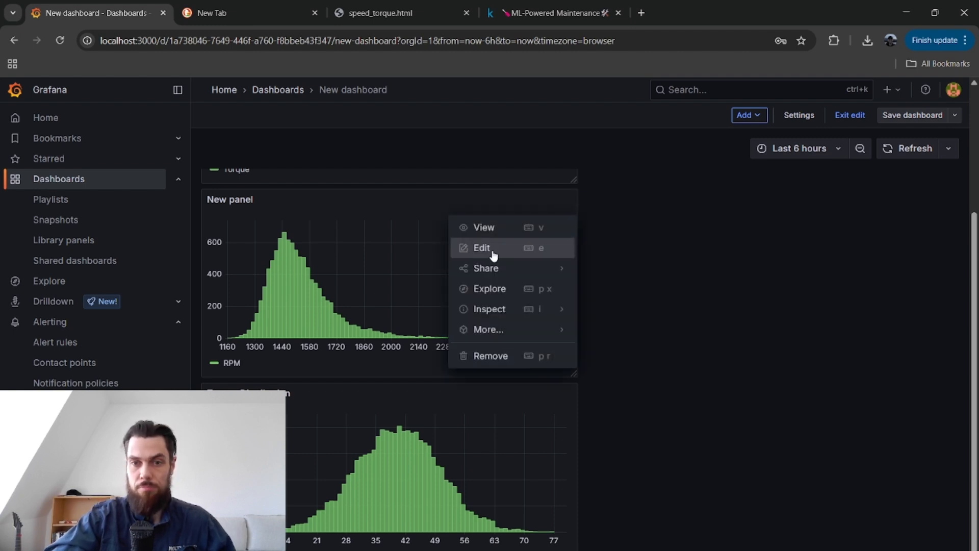
left_click(482, 248)
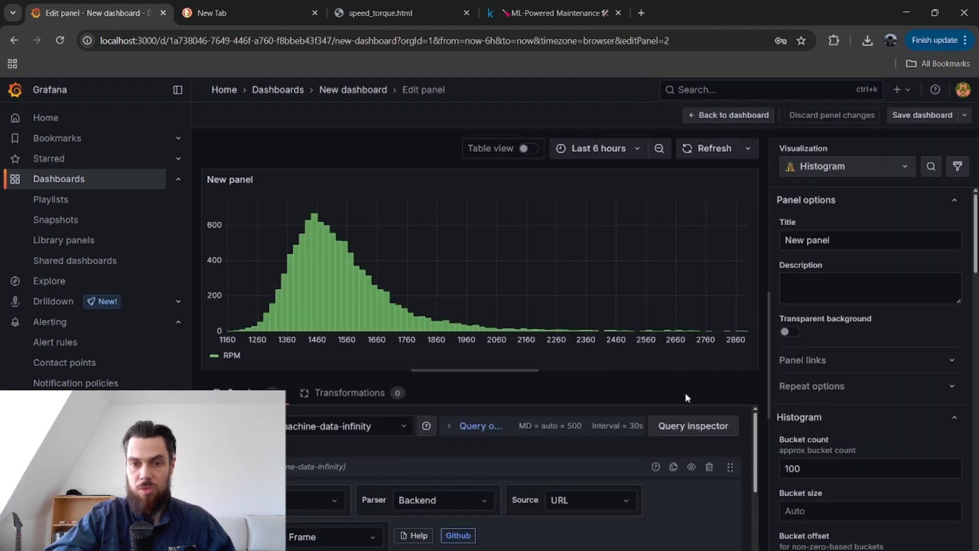
left_click(348, 92)
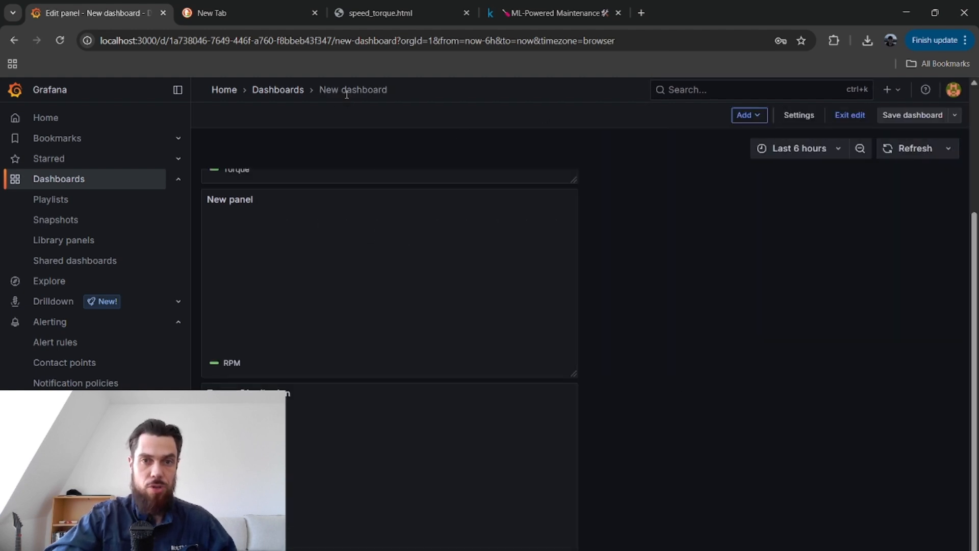
Move the RPM histogram panel into the dashboard's first row, to the right of the torque versus RPM scatter panel.
scroll(561, 303, "up", 3)
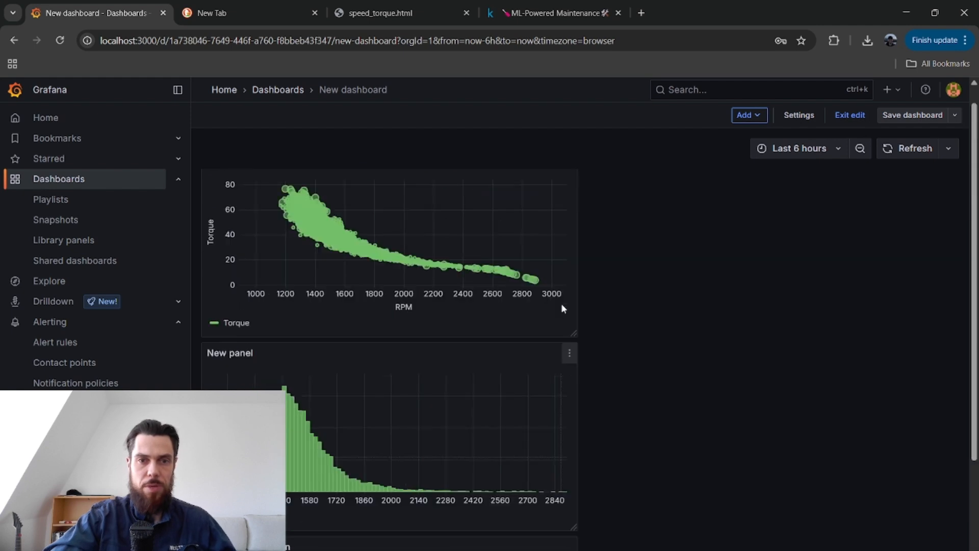
left_click_drag(489, 381, 801, 243)
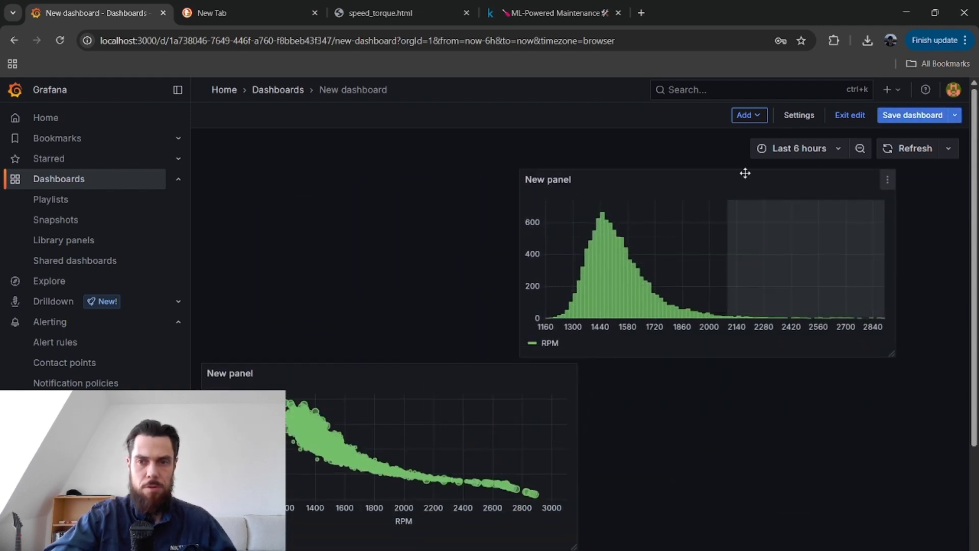
left_click_drag(745, 173, 815, 296)
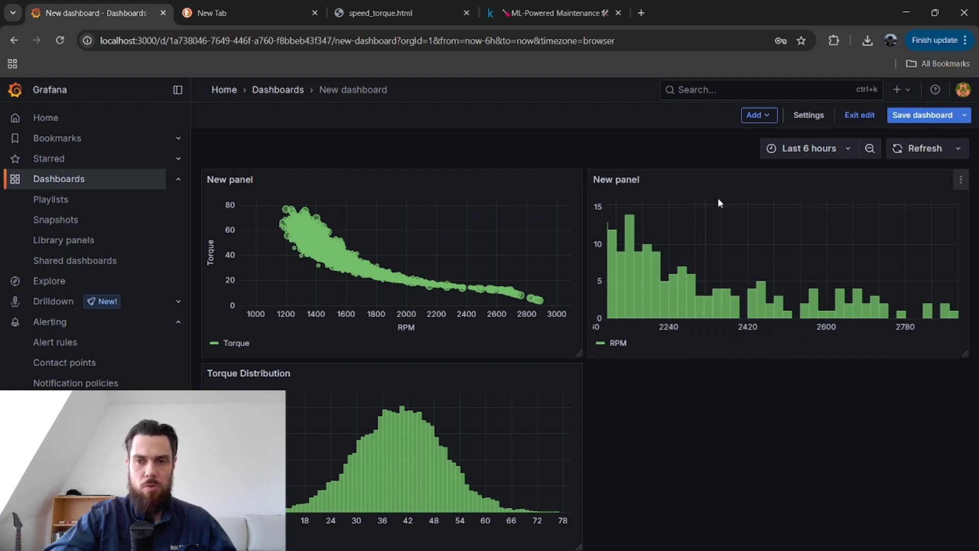